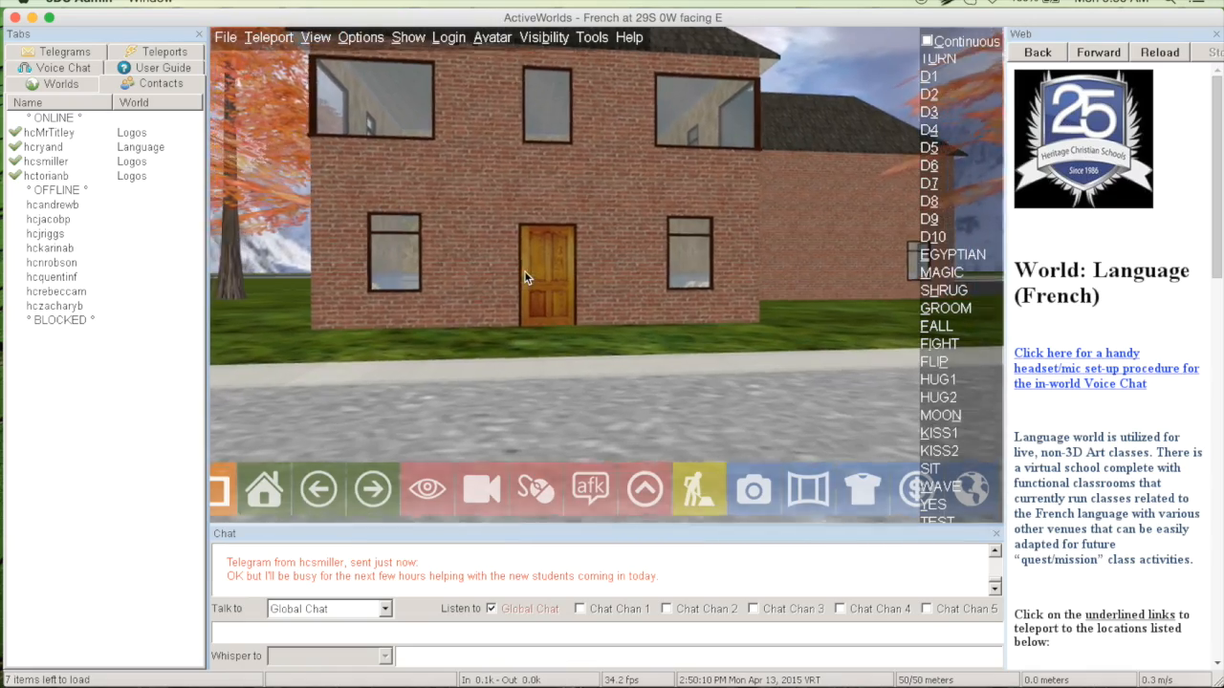
Walk the avatar across the street and up to the wooden front door of the brick house
{"action": "key", "text": "Down"}
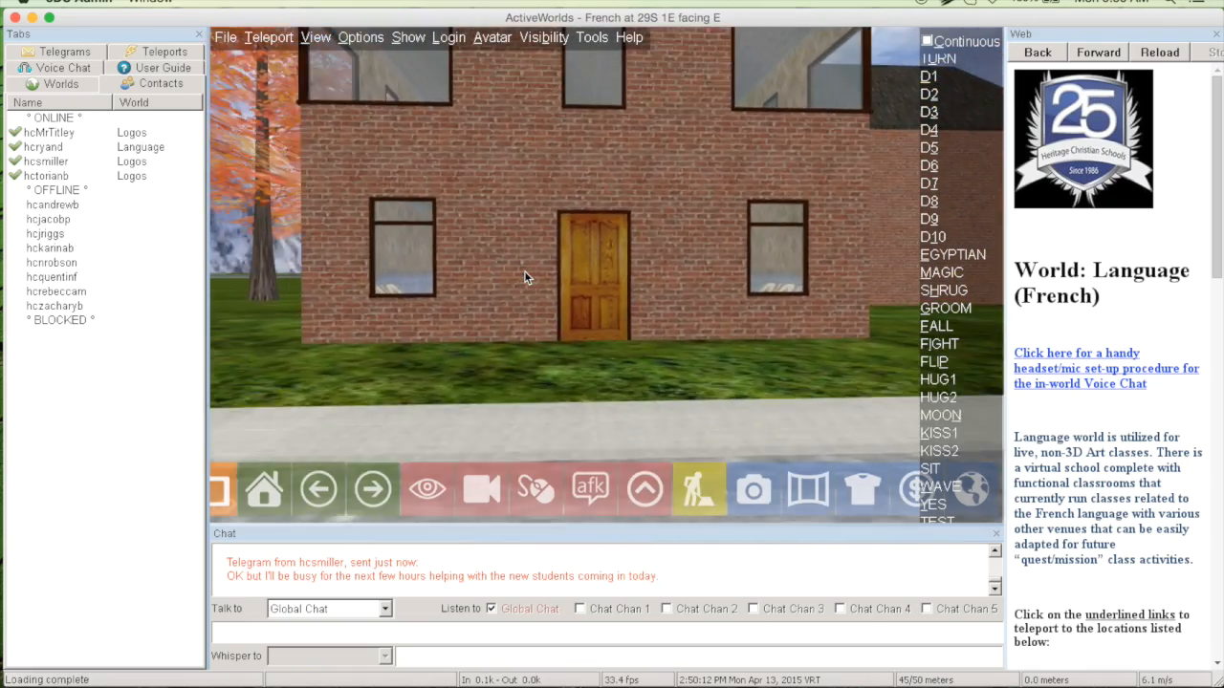
{"action": "key", "text": "Right"}
{"action": "key", "text": "Left"}
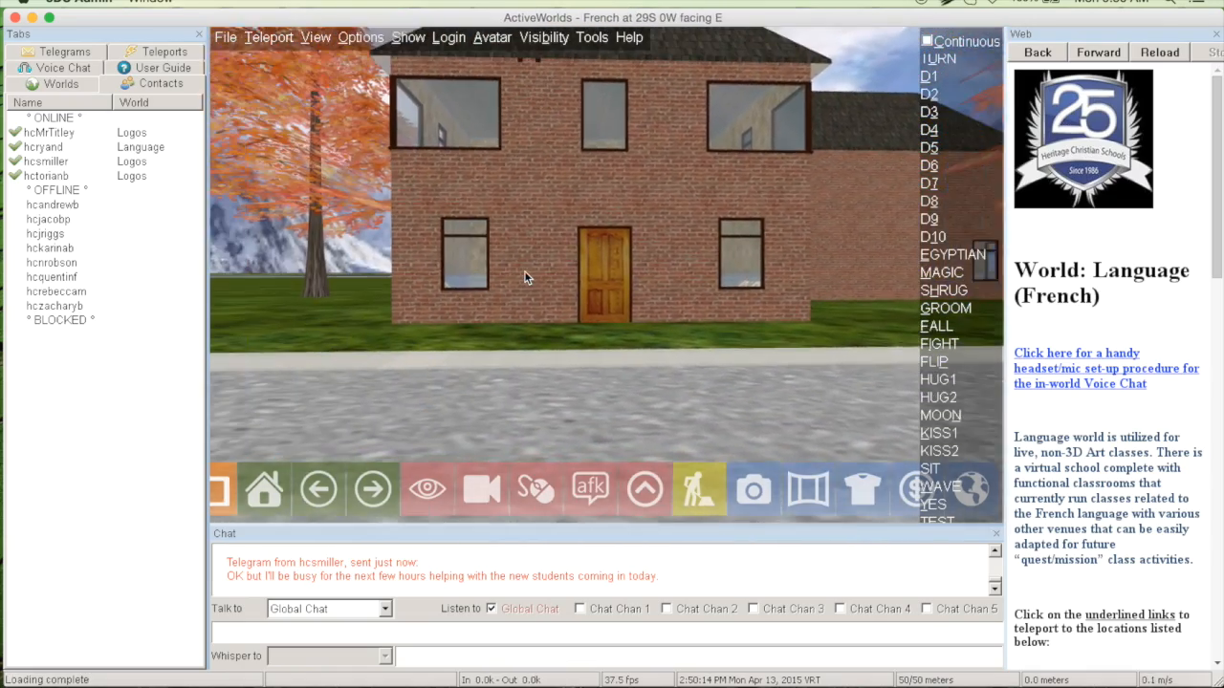
{"action": "key", "text": "Up"}
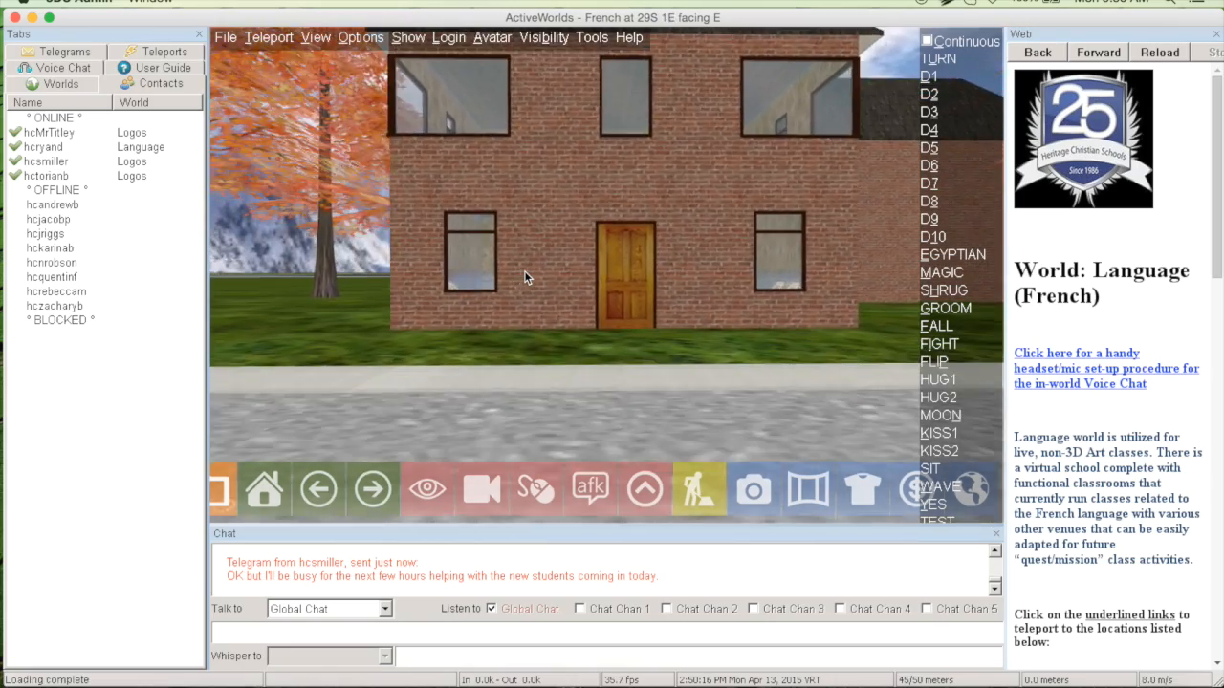
{"action": "key", "text": "Up"}
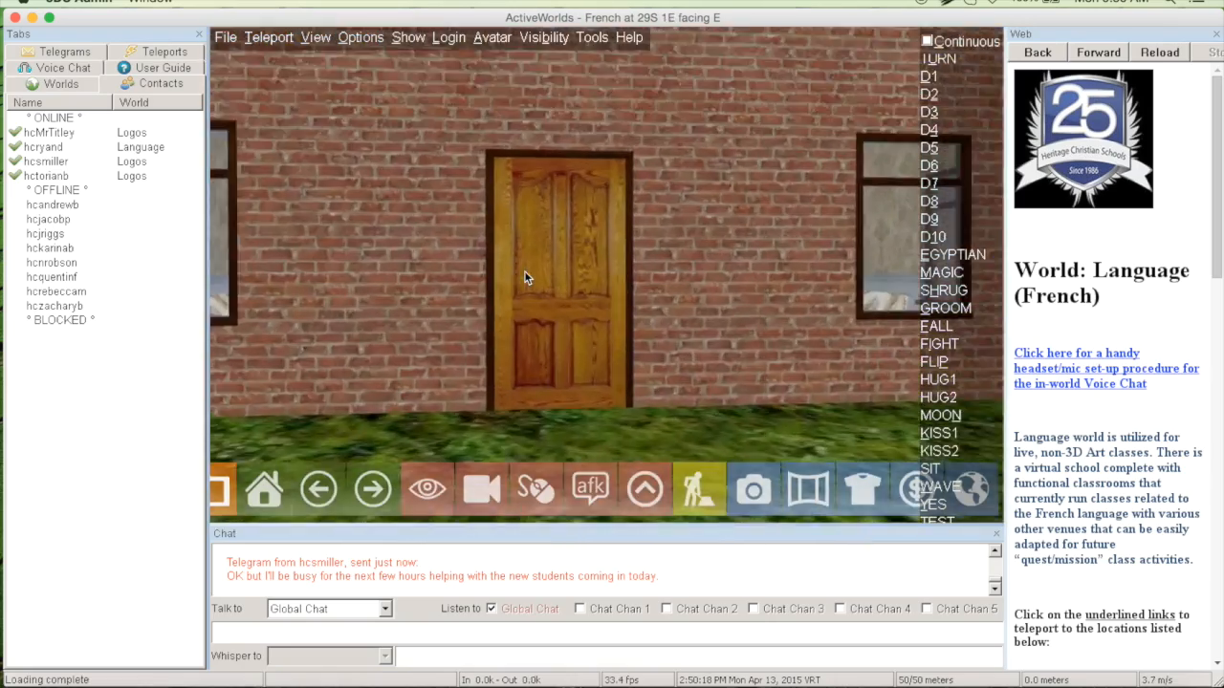
Enter the house and walk through the sitting room to the room with the laptops and large wall screen
{"action": "key", "text": "Right"}
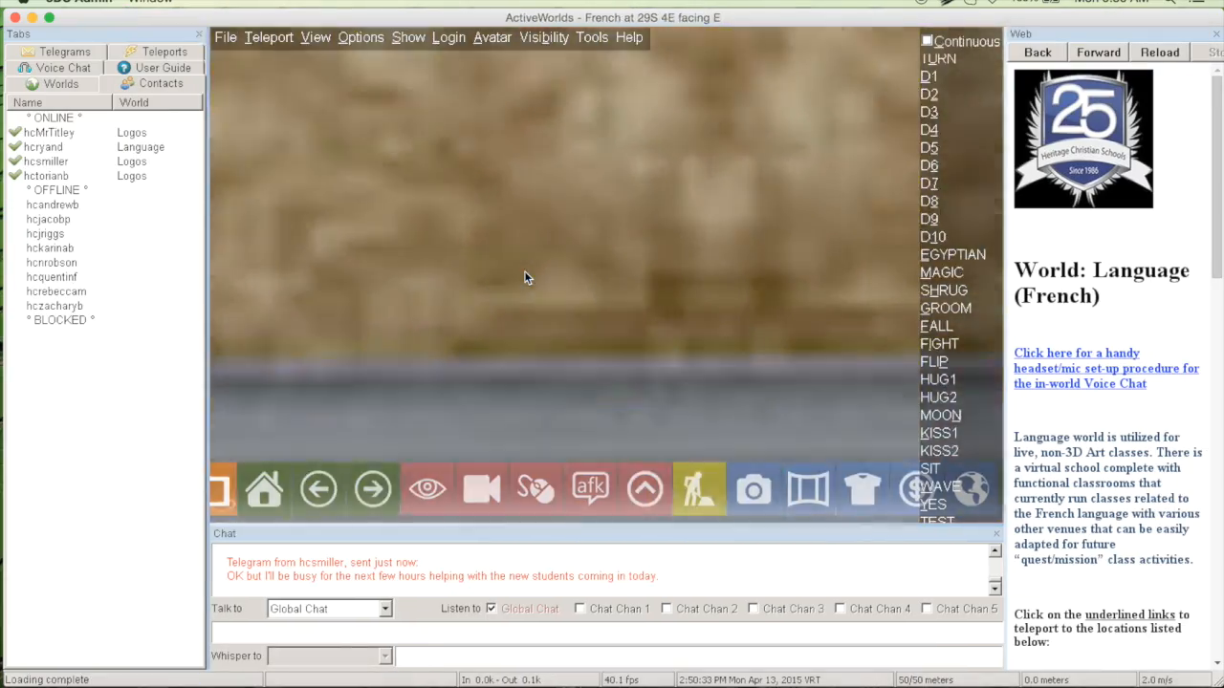
{"action": "key", "text": "Right"}
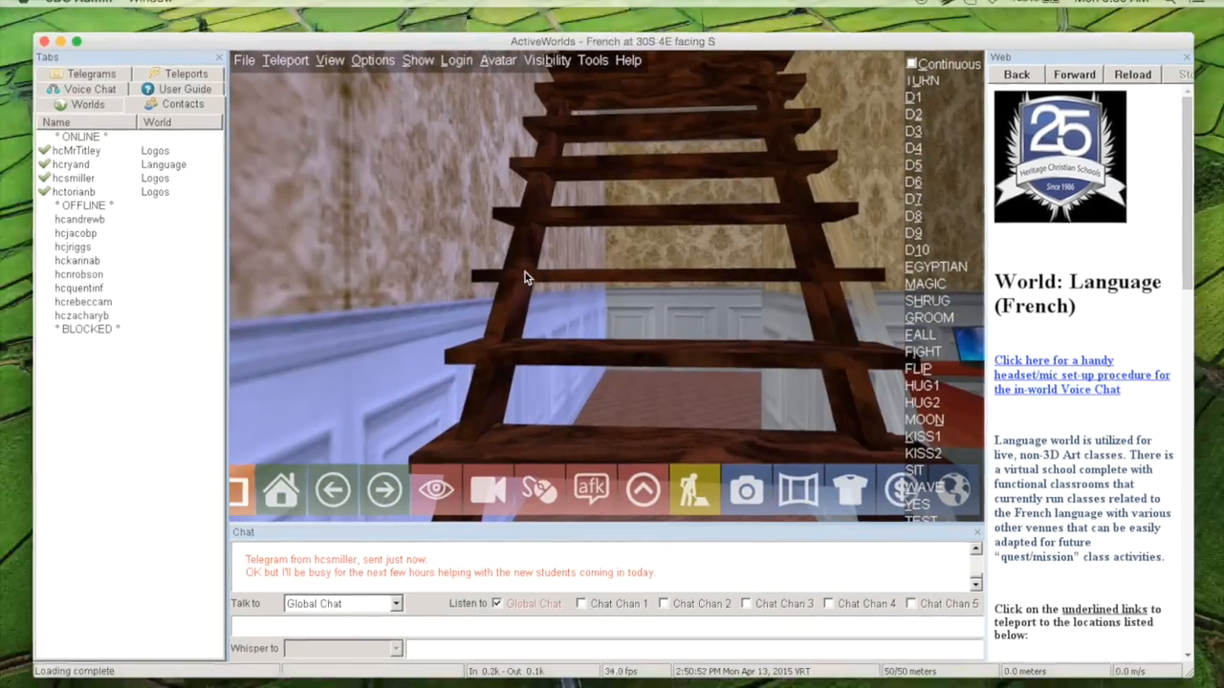
{"action": "key", "text": "Page_Up"}
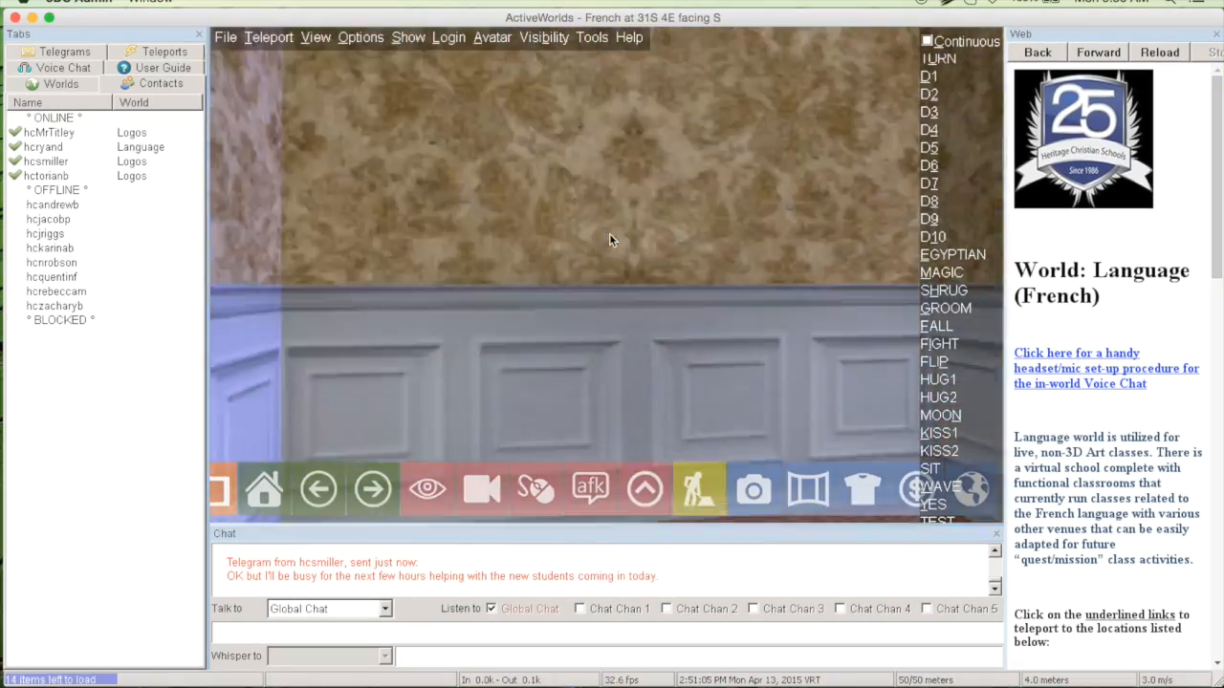
{"action": "key", "text": "Up"}
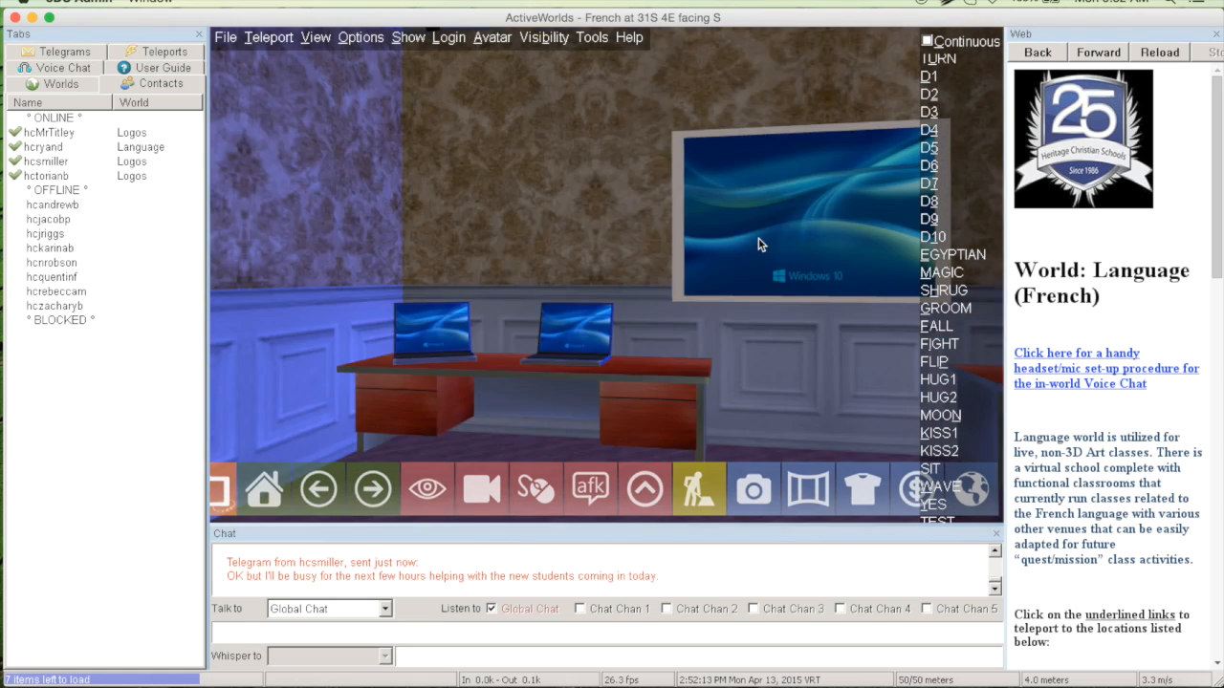
{"action": "key", "text": "Left"}
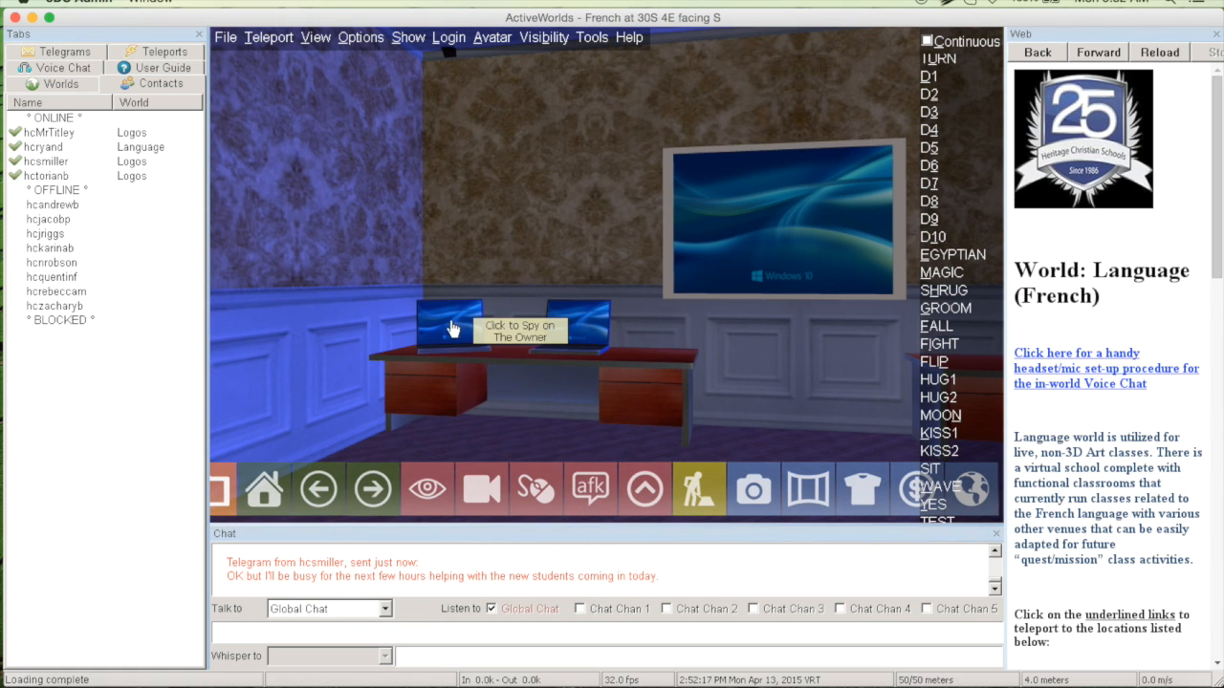
View the owner's desk through the first laptop, inspect the reset sign's object properties, and reset the view
{"action": "left_click", "coordinate": [456, 326]}
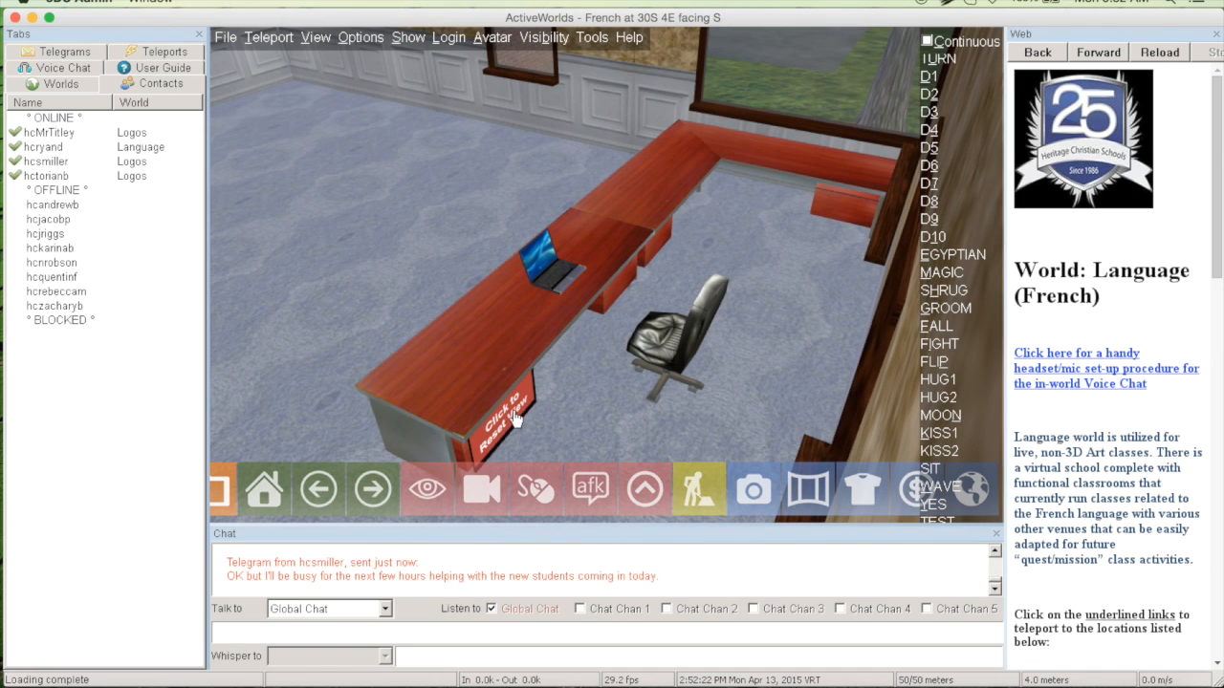
{"action": "right_click", "coordinate": [514, 429]}
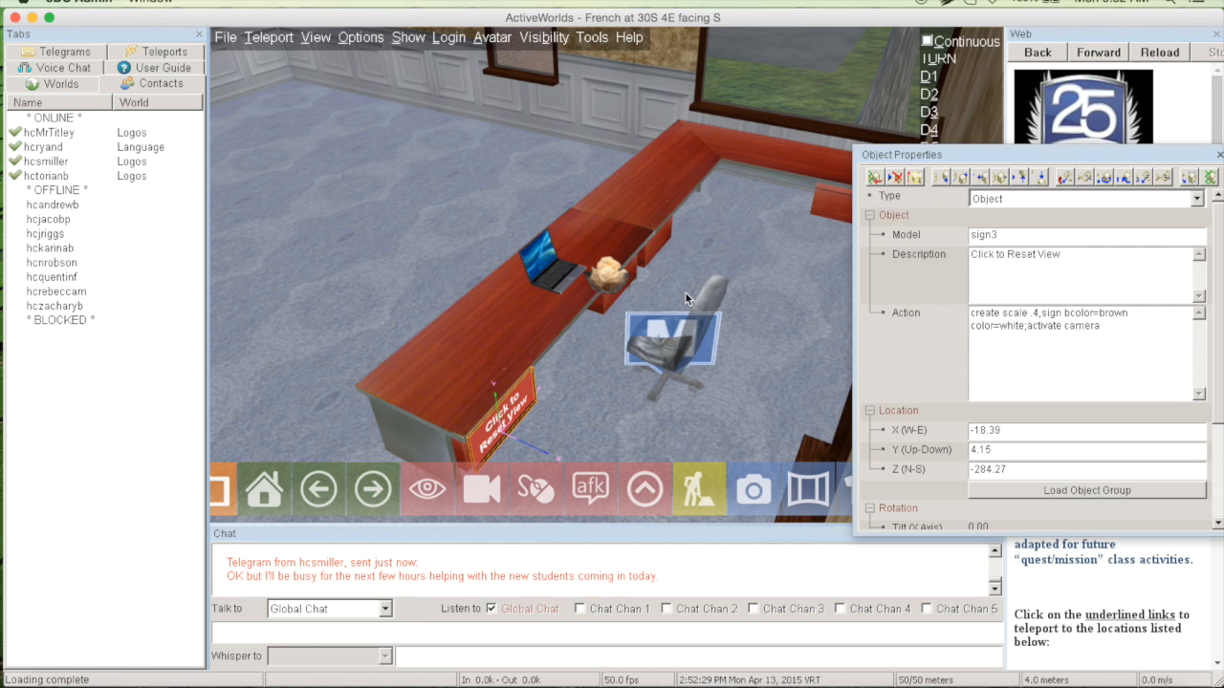
{"action": "left_click", "coordinate": [546, 369]}
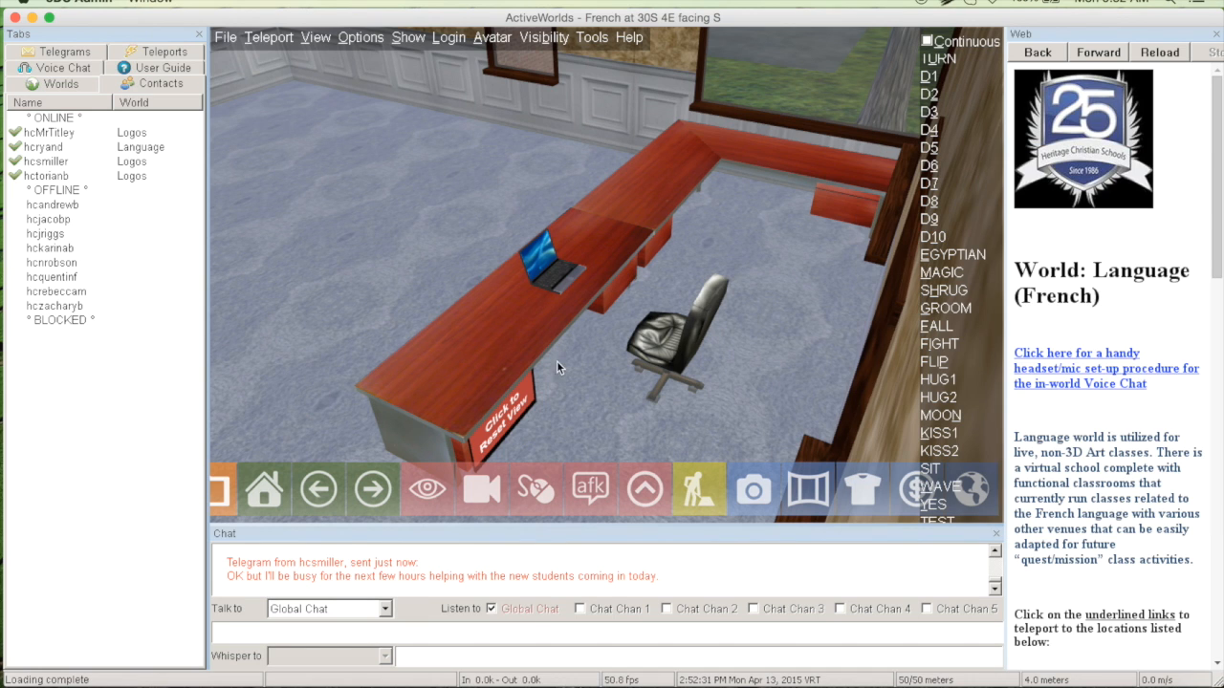
{"action": "left_click", "coordinate": [516, 414]}
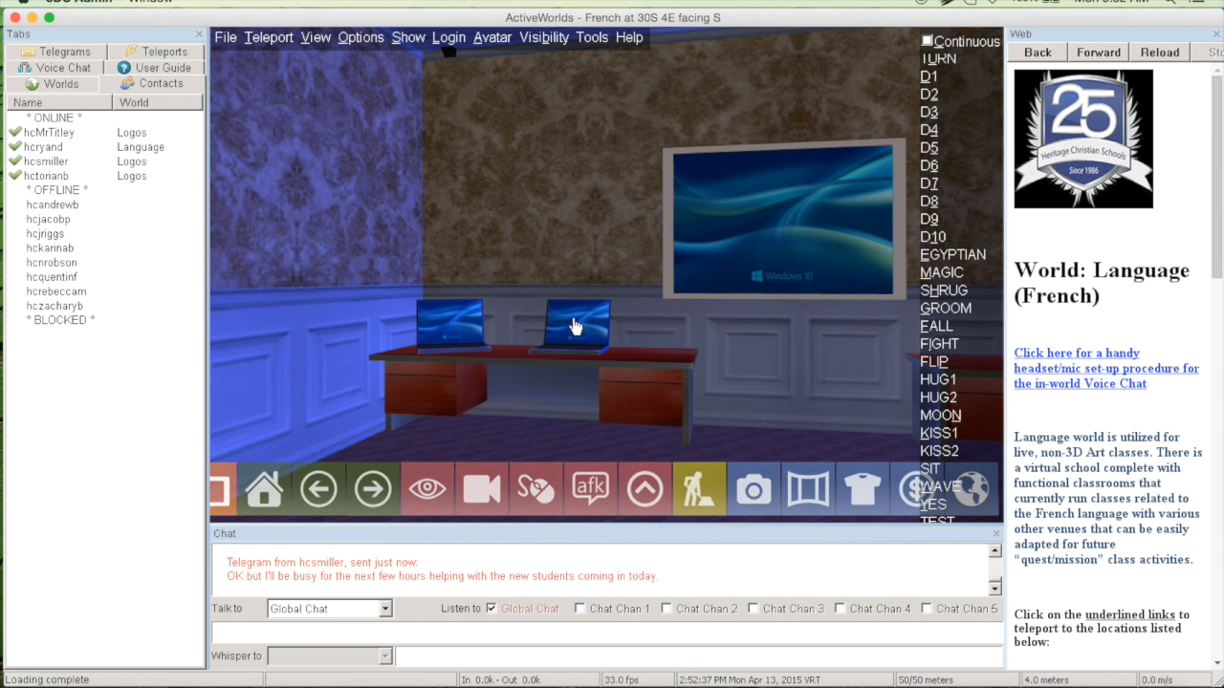
View the reception desk camera from the second laptop and the office camera from the wall screen, resetting the view after each
{"action": "left_click", "coordinate": [574, 327]}
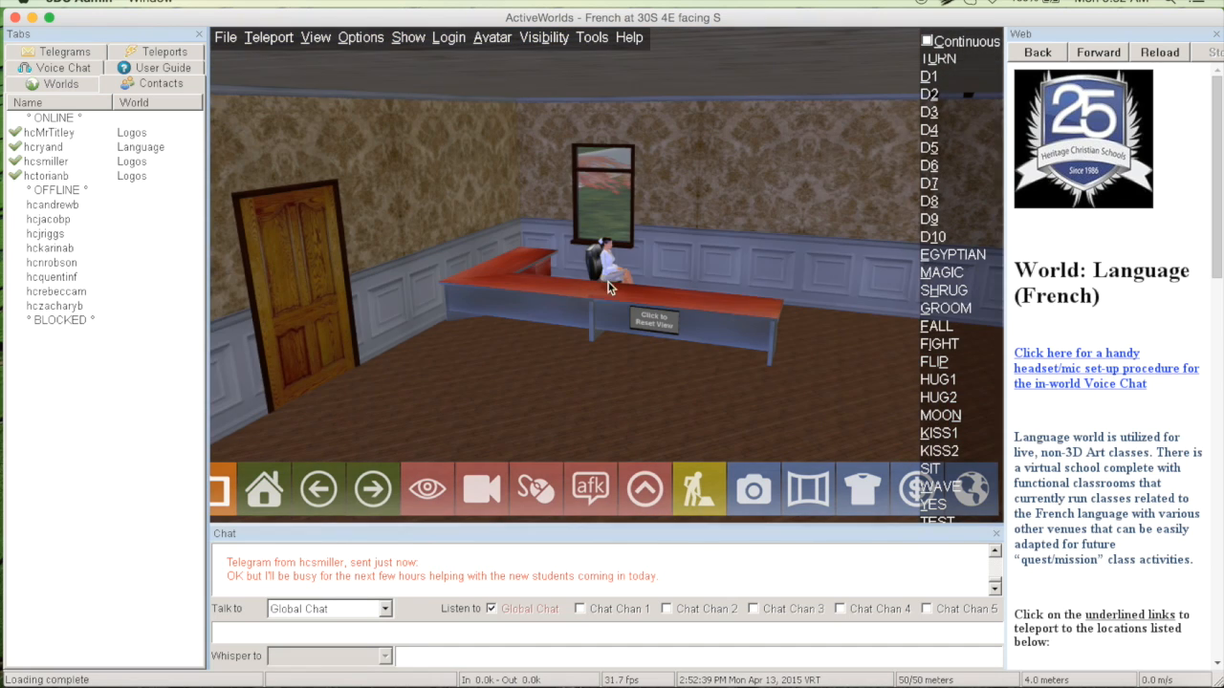
{"action": "left_click", "coordinate": [651, 321]}
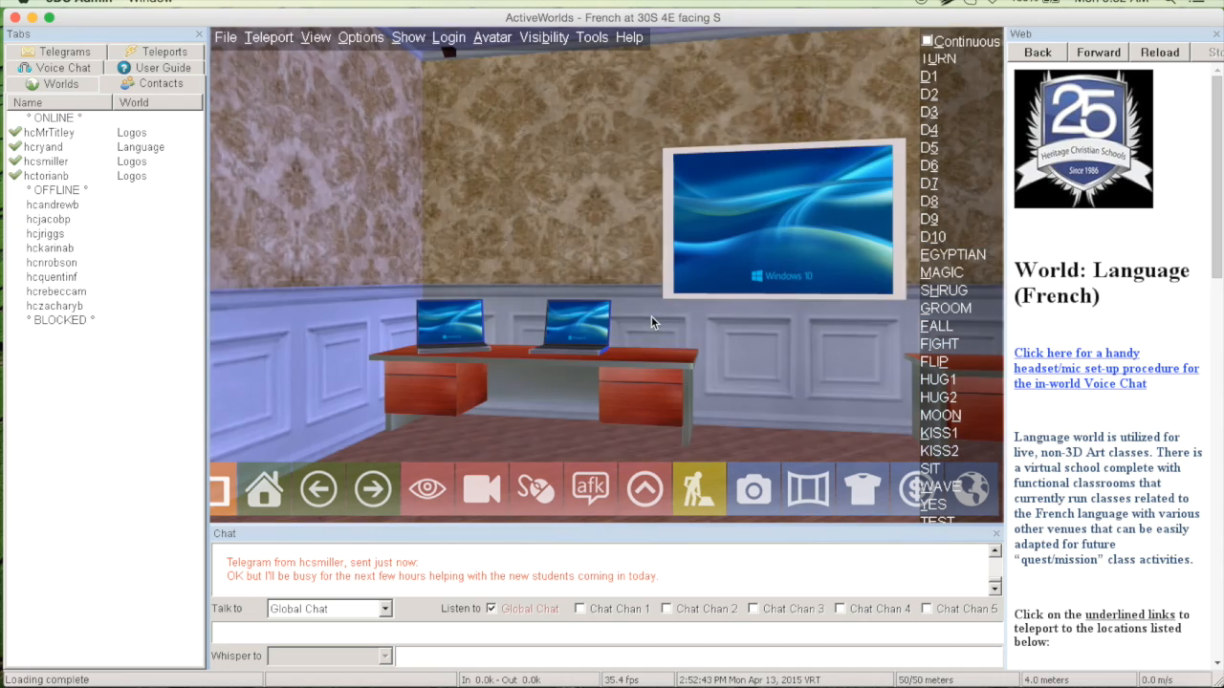
{"action": "key", "text": "Right"}
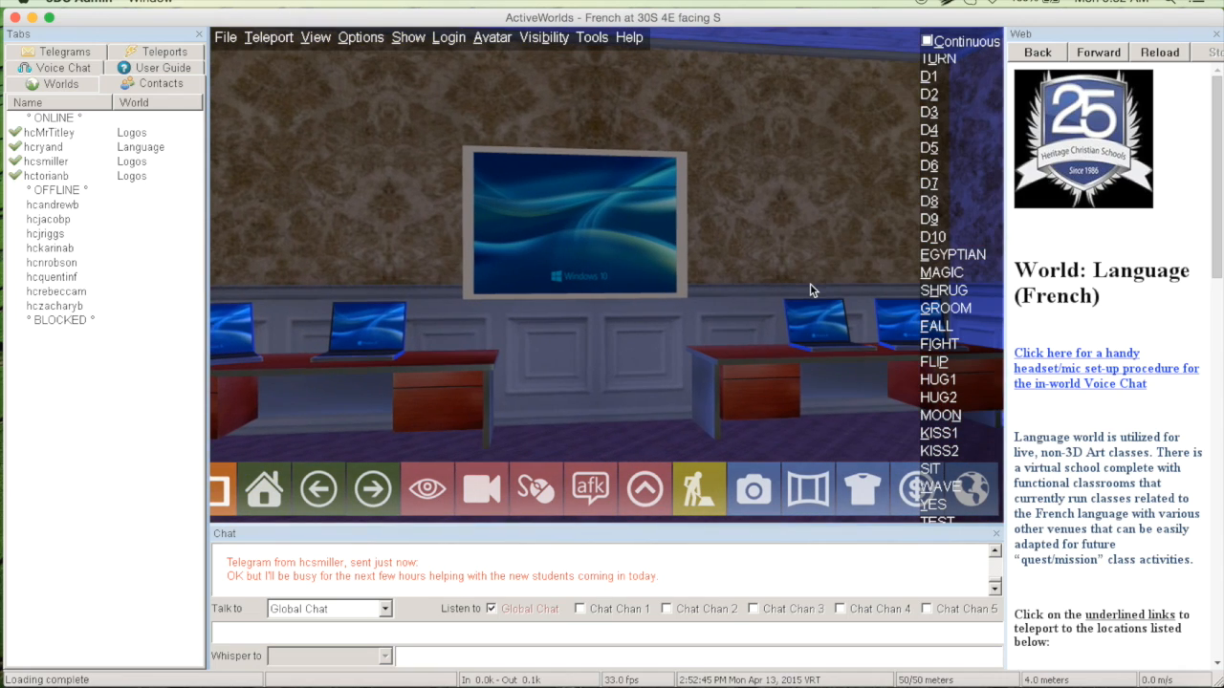
{"action": "left_click", "coordinate": [572, 224]}
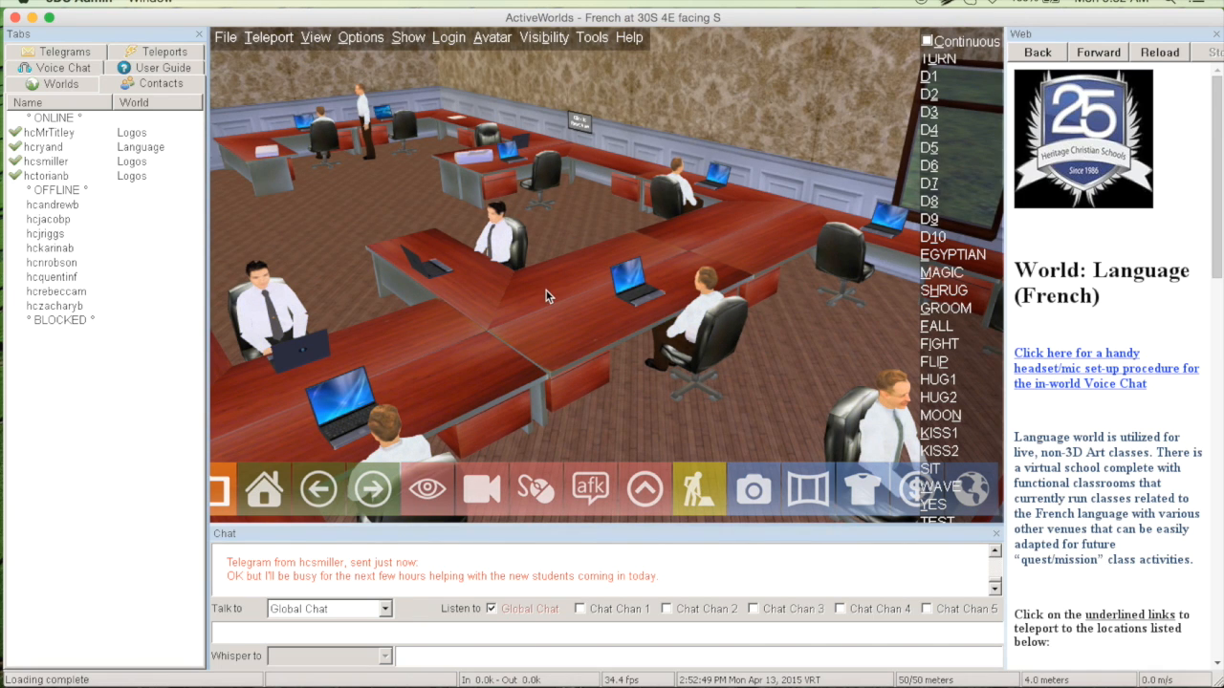
{"action": "left_click", "coordinate": [580, 127]}
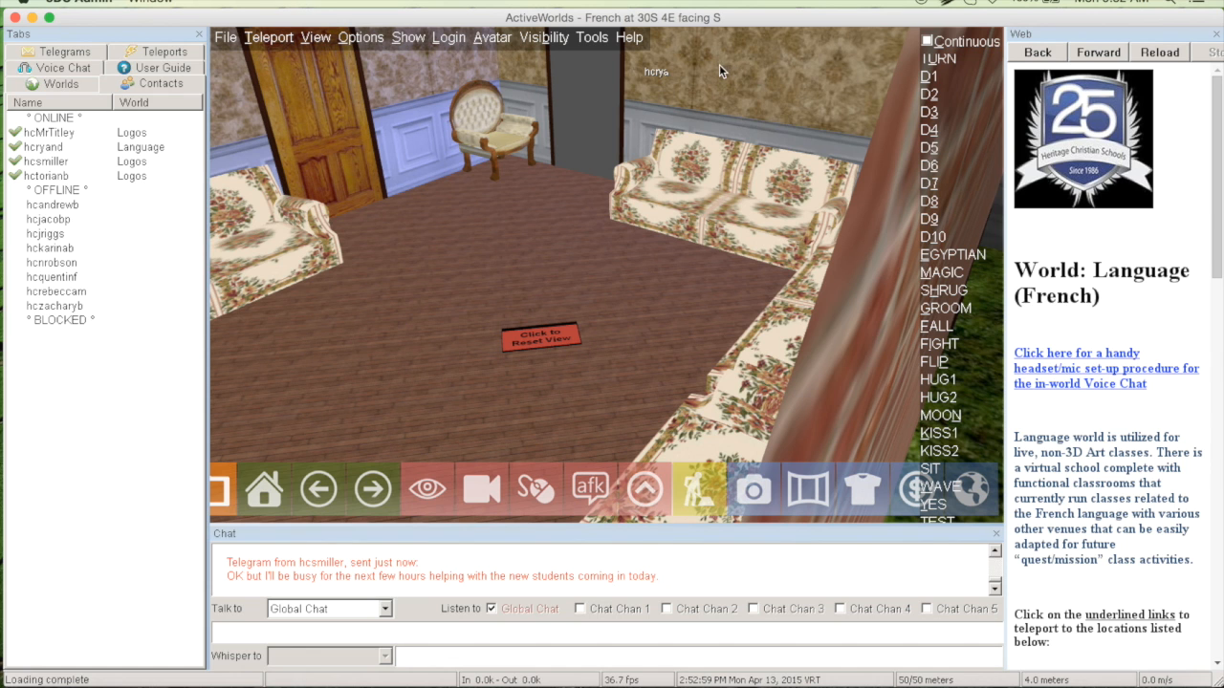
Reset the sitting room camera view, view the hallway camera from the far laptop, and reset that view too
{"action": "left_click", "coordinate": [531, 339]}
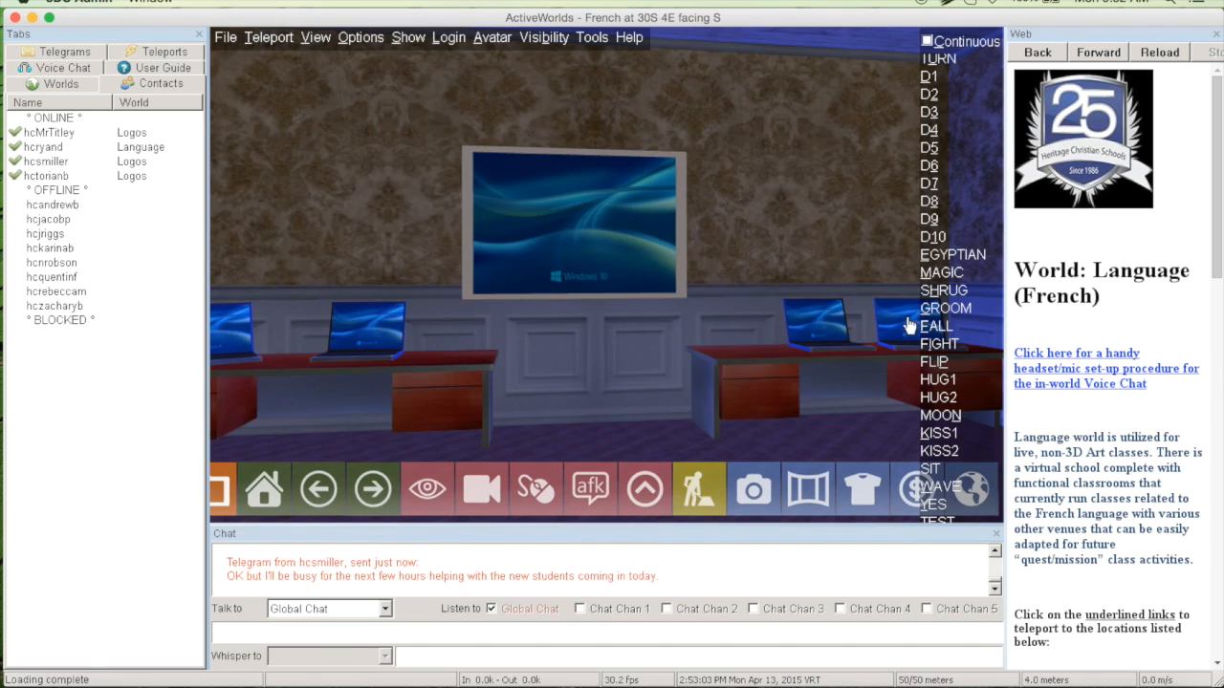
{"action": "left_click", "coordinate": [908, 323]}
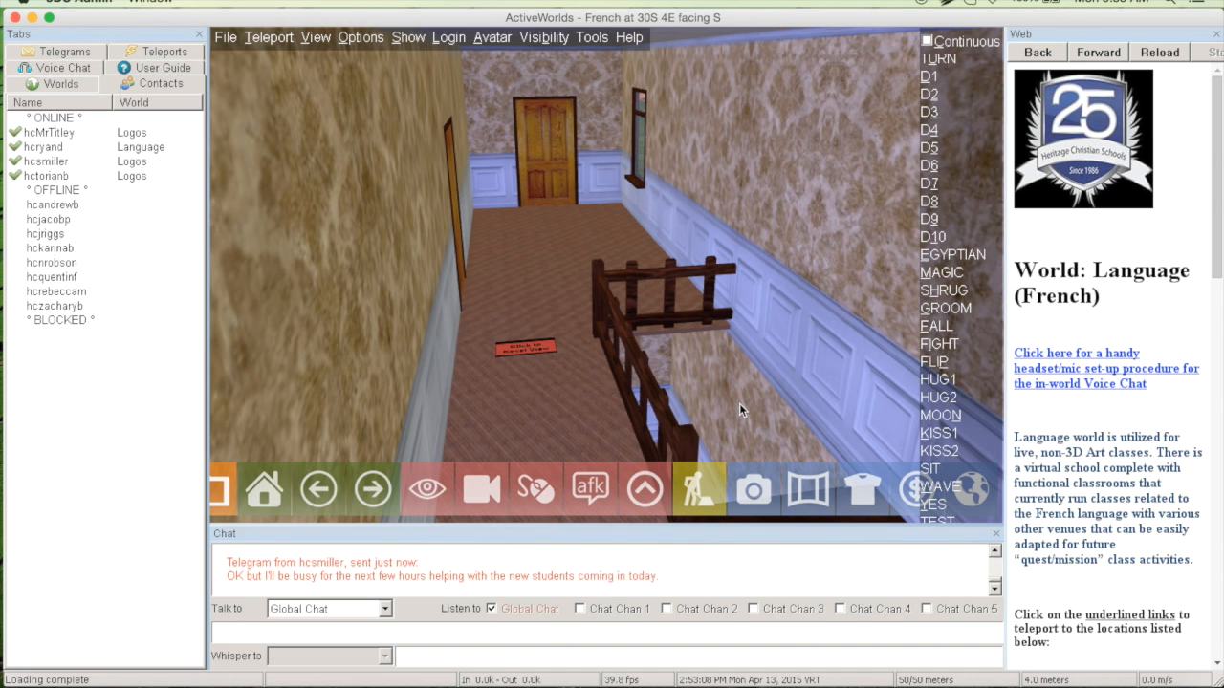
{"action": "left_click", "coordinate": [533, 346]}
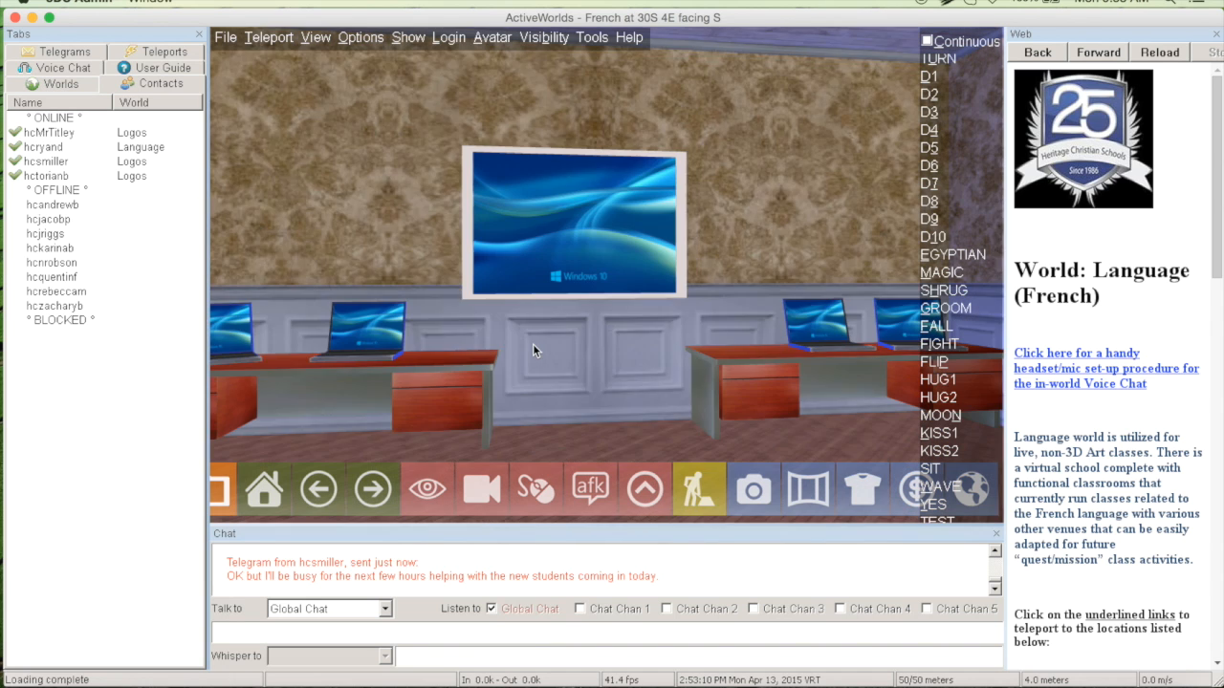
Leave the laptop room, cross the sitting room, and enter the reception room facing the wall with two wooden doors
{"action": "key", "text": "Left"}
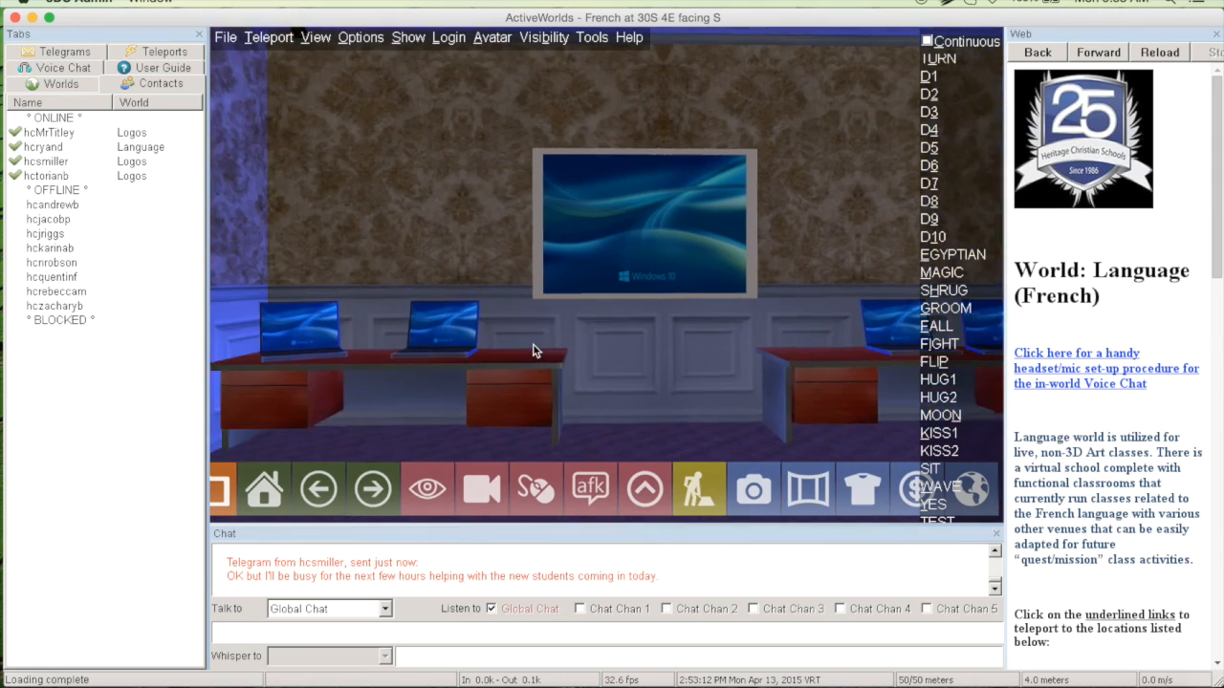
{"action": "key", "text": "Left"}
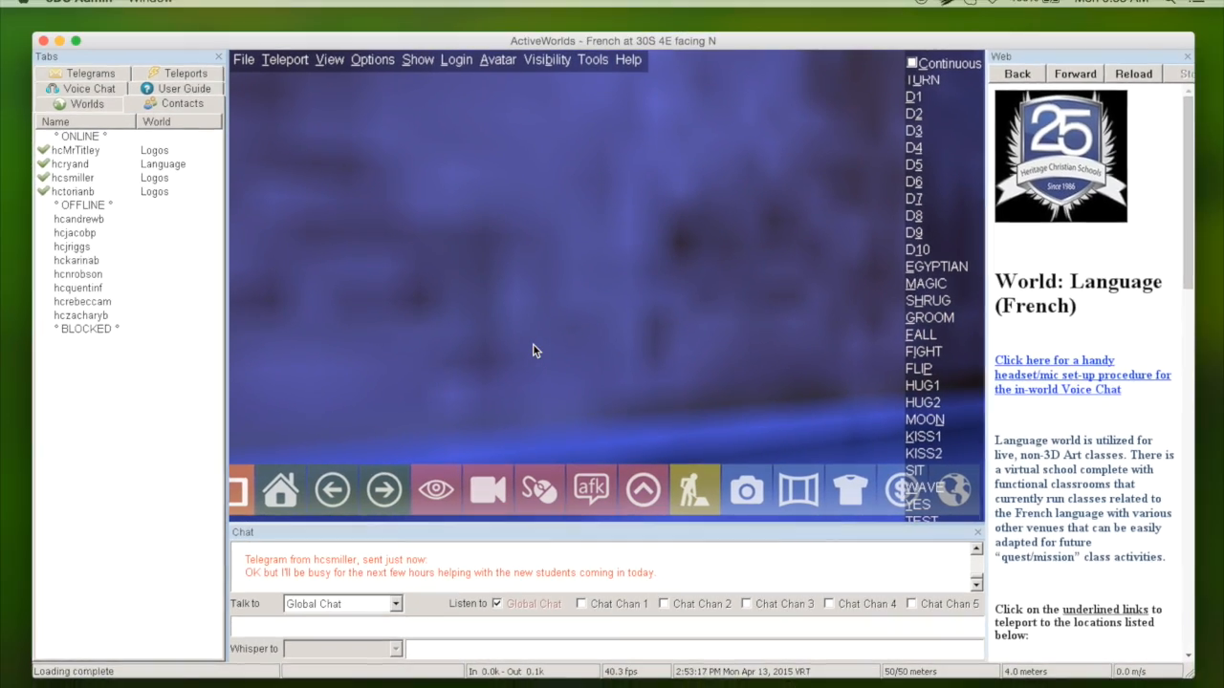
{"action": "key", "text": "Up"}
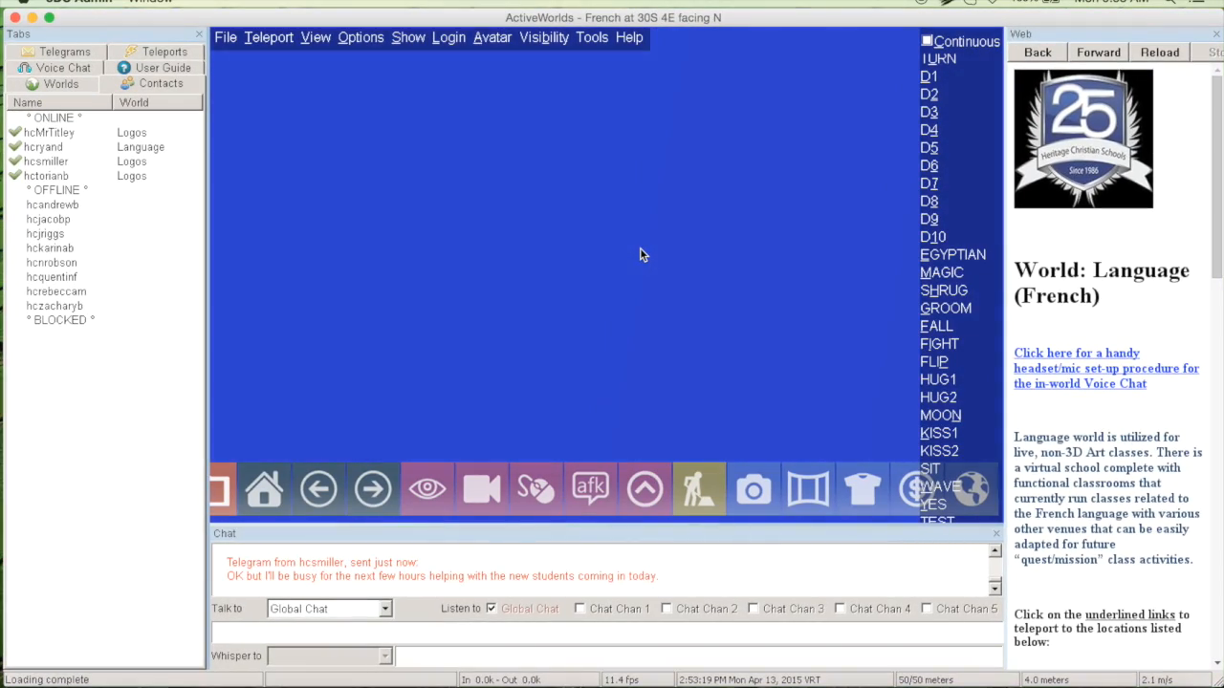
{"action": "key", "text": "Up"}
{"action": "key", "text": "Right"}
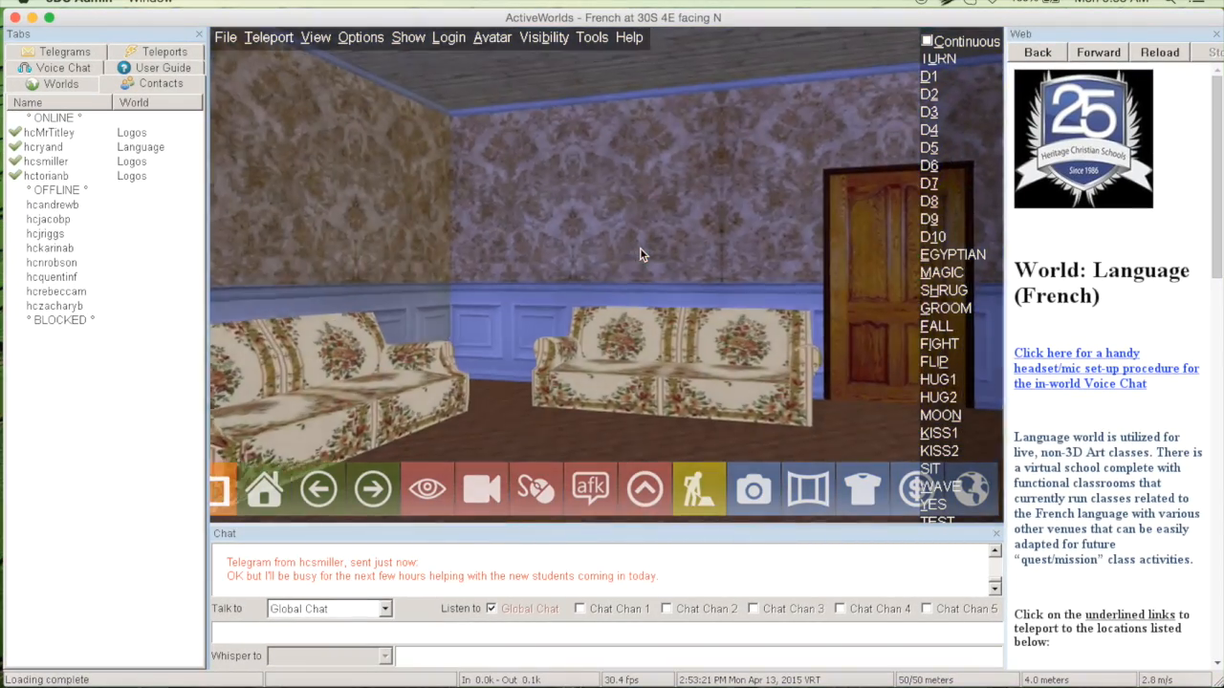
{"action": "key", "text": "Up"}
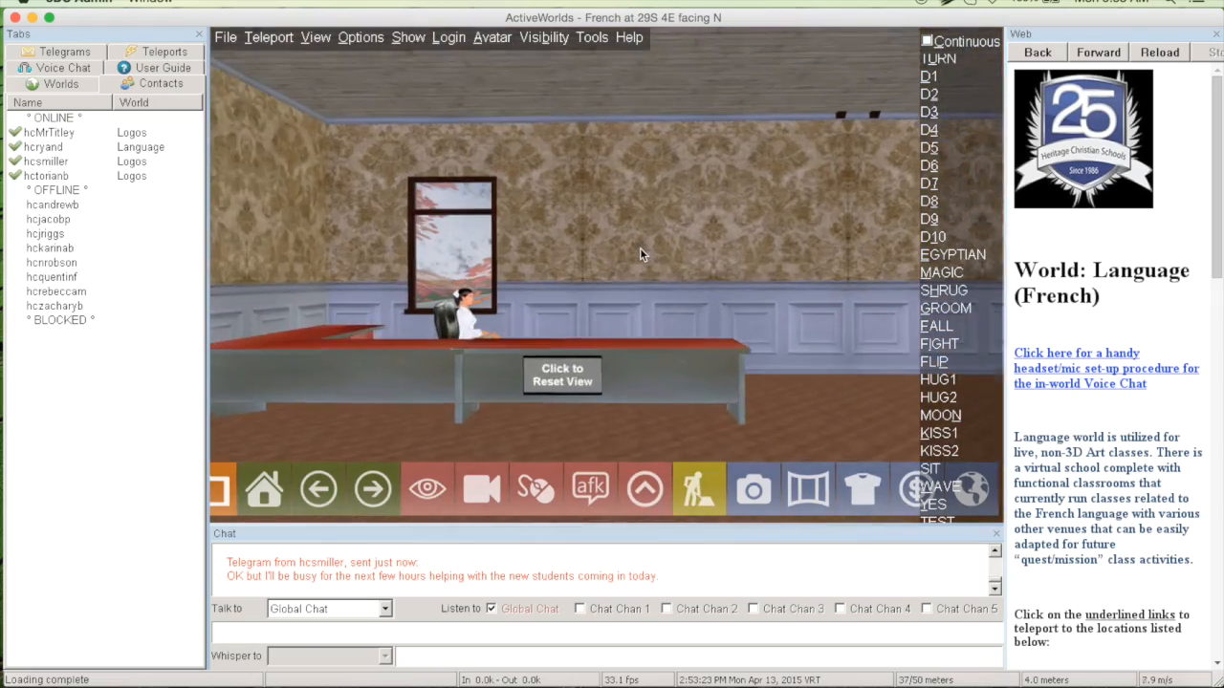
{"action": "key", "text": "Right"}
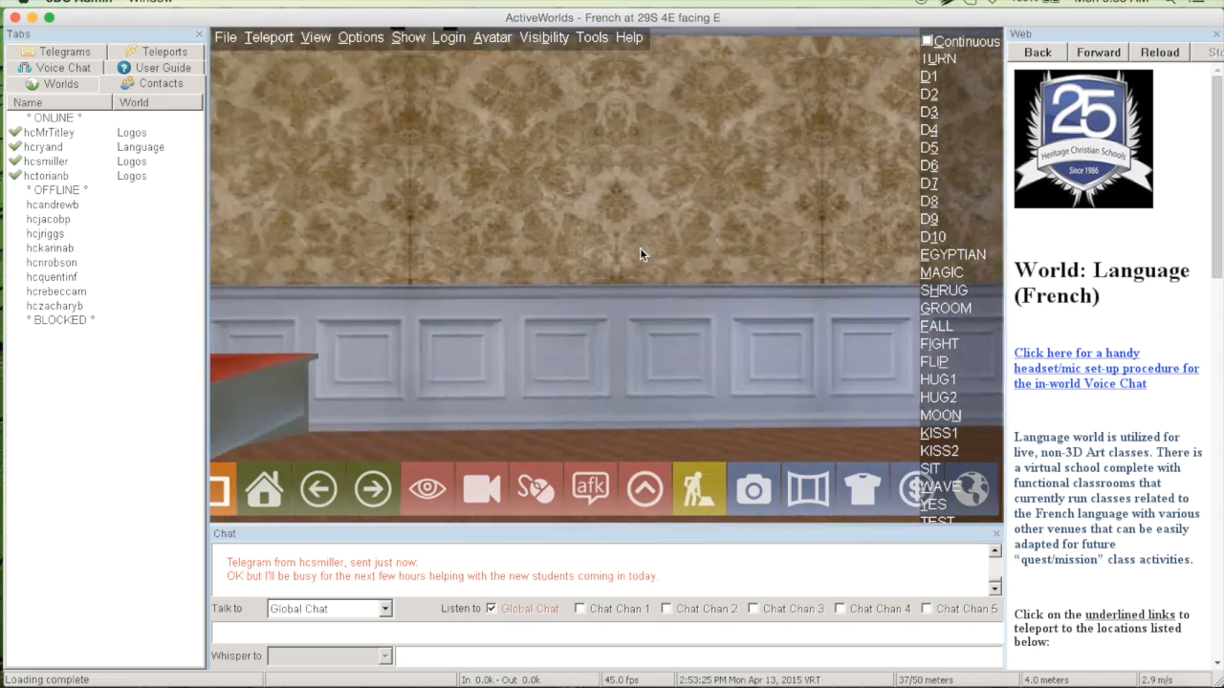
{"action": "key", "text": "Right"}
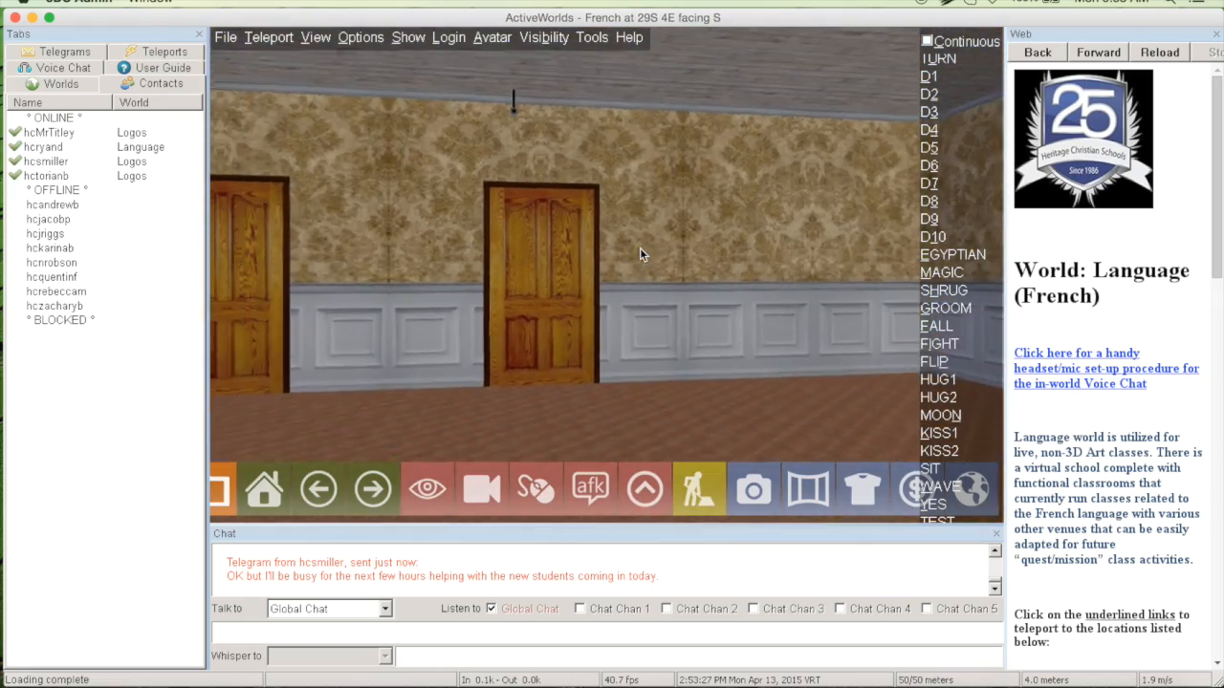
Approach the ceiling camera above the wooden door in the reception room and inspect its object properties
{"action": "key", "text": "Up"}
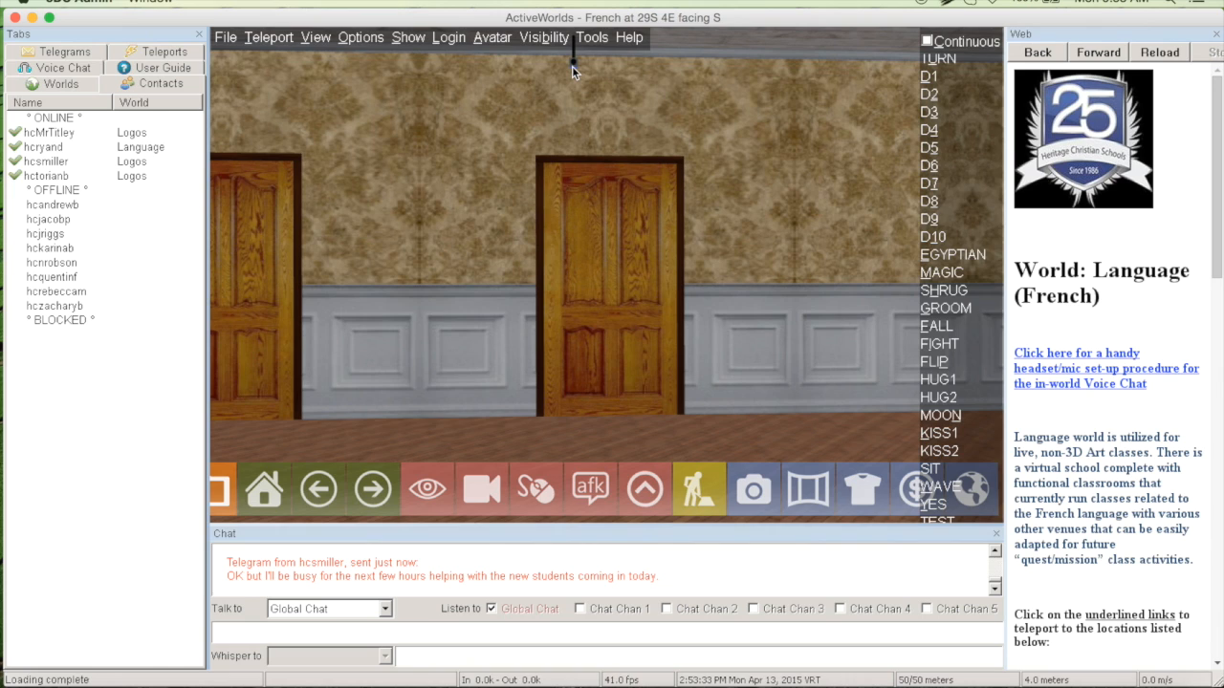
{"action": "key", "text": "Page_Up"}
{"action": "key", "text": "Up"}
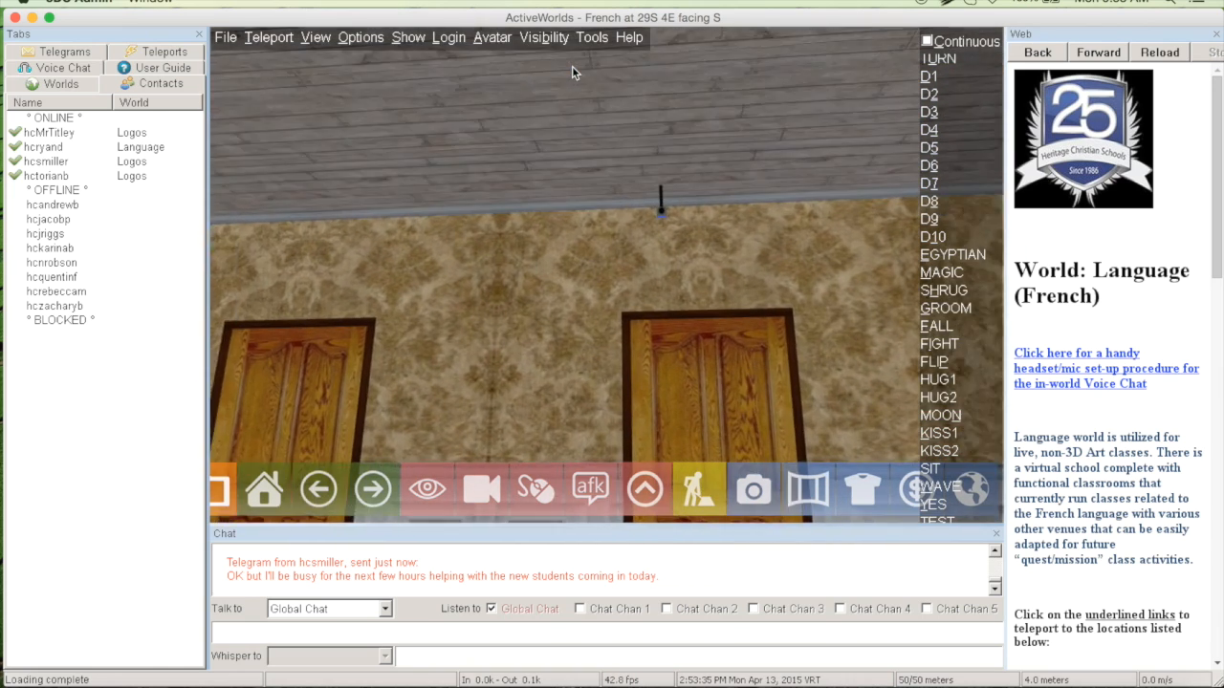
{"action": "key", "text": "Page_Up"}
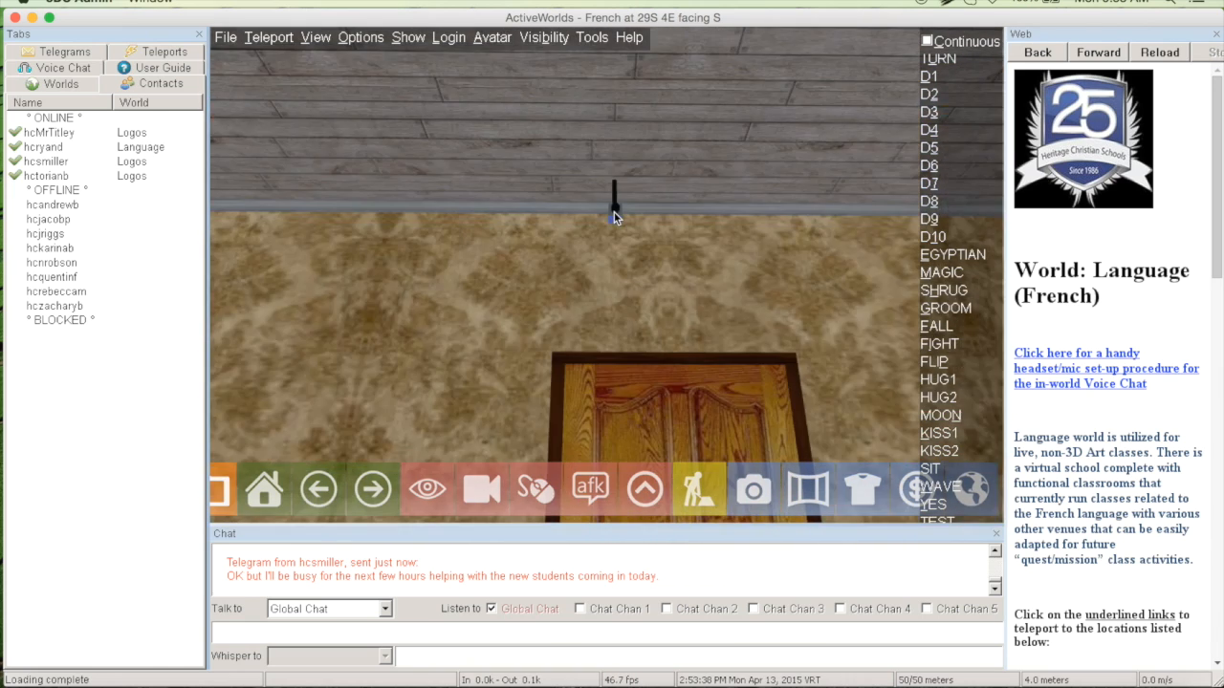
{"action": "left_click", "coordinate": [614, 211]}
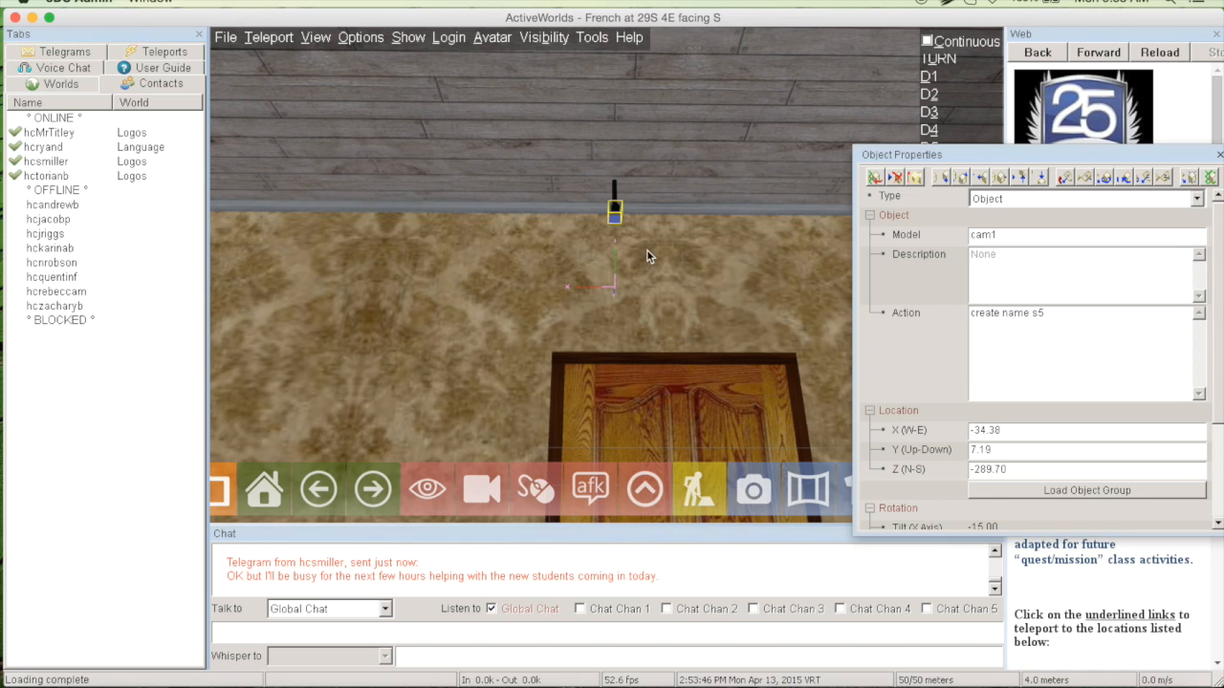
{"action": "key", "text": "Escape"}
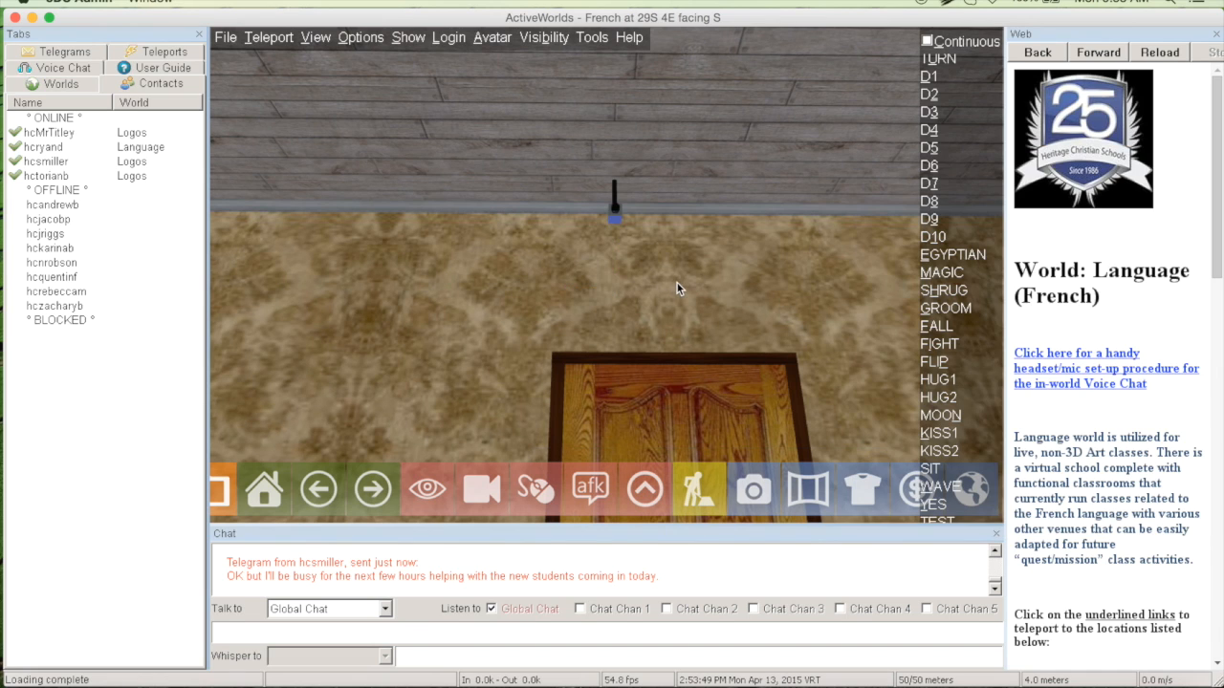
Walk back through the door toward the laptop room and open the object properties of the second laptop on the near desk
{"action": "key", "text": "Page_Down"}
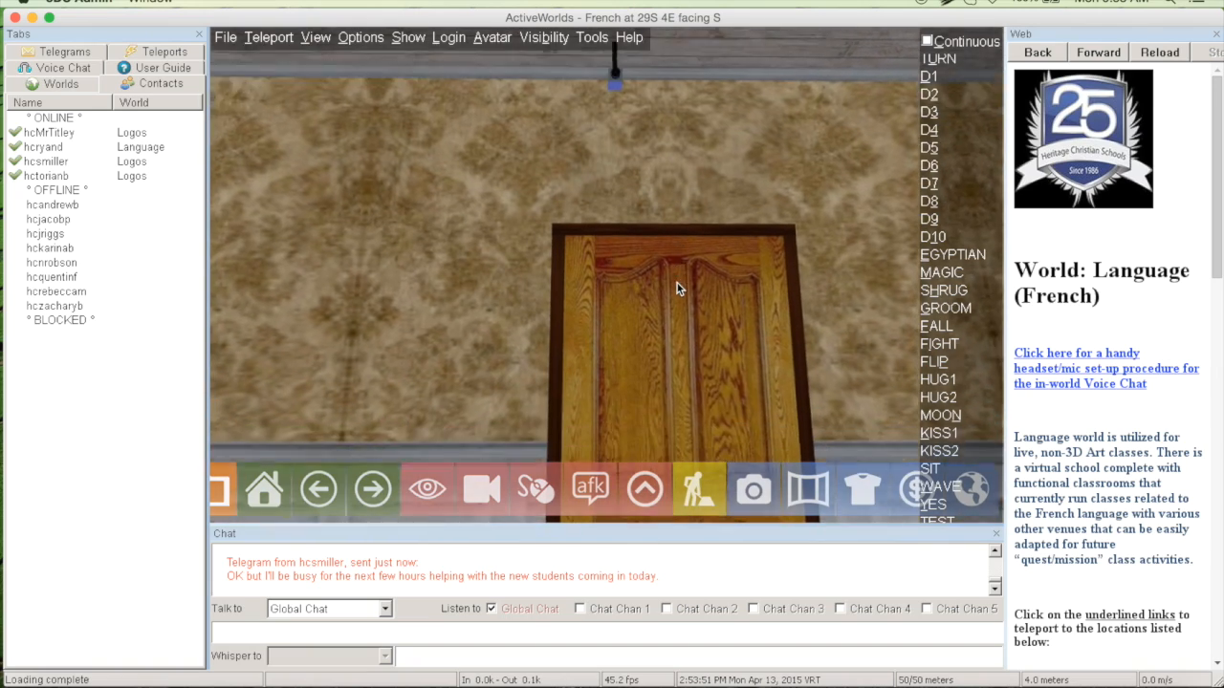
{"action": "key", "text": "Up"}
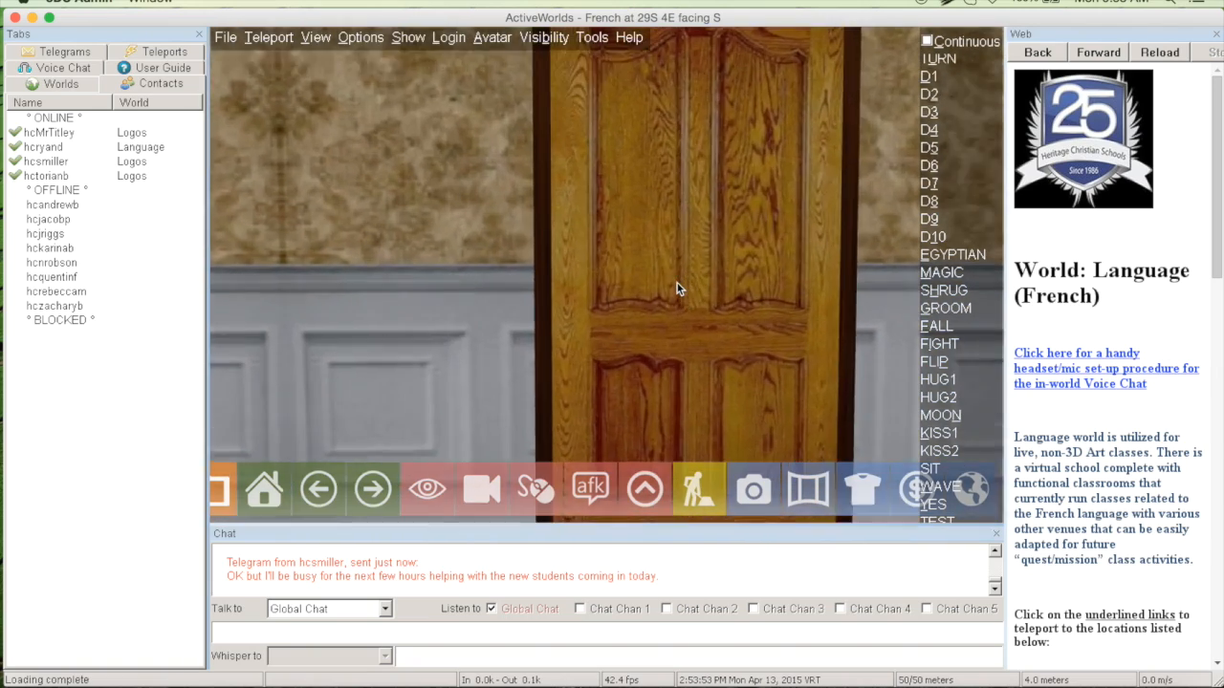
{"action": "key", "text": "Up"}
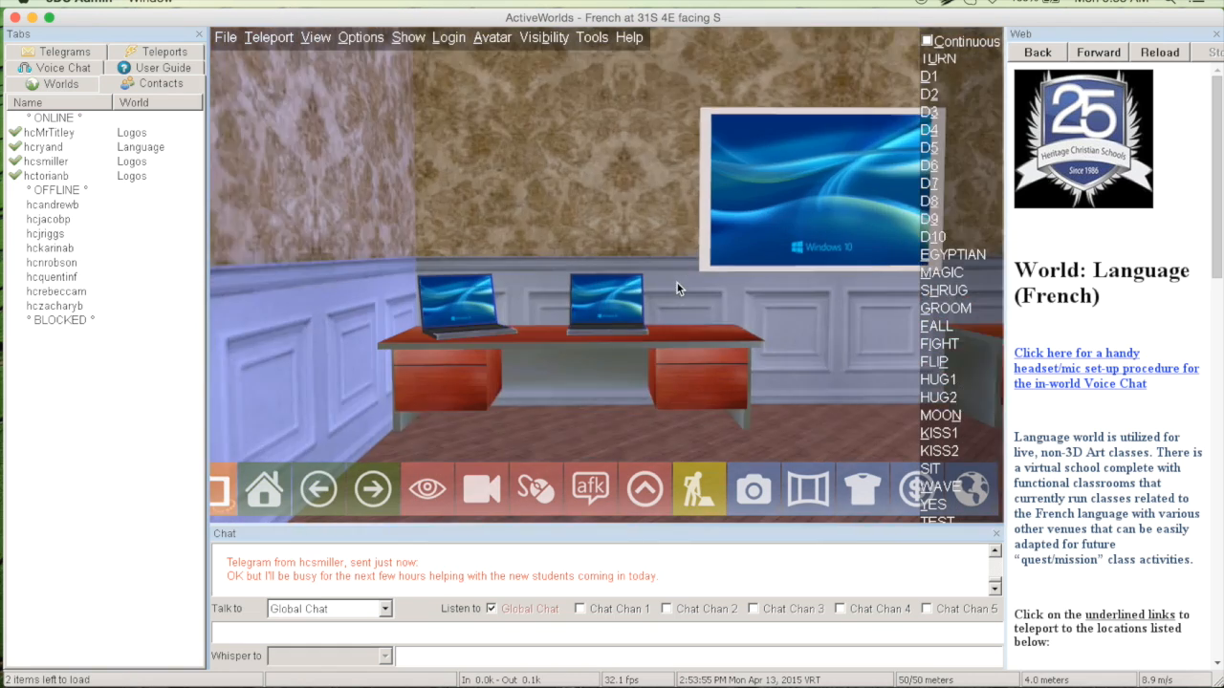
{"action": "key", "text": "Down"}
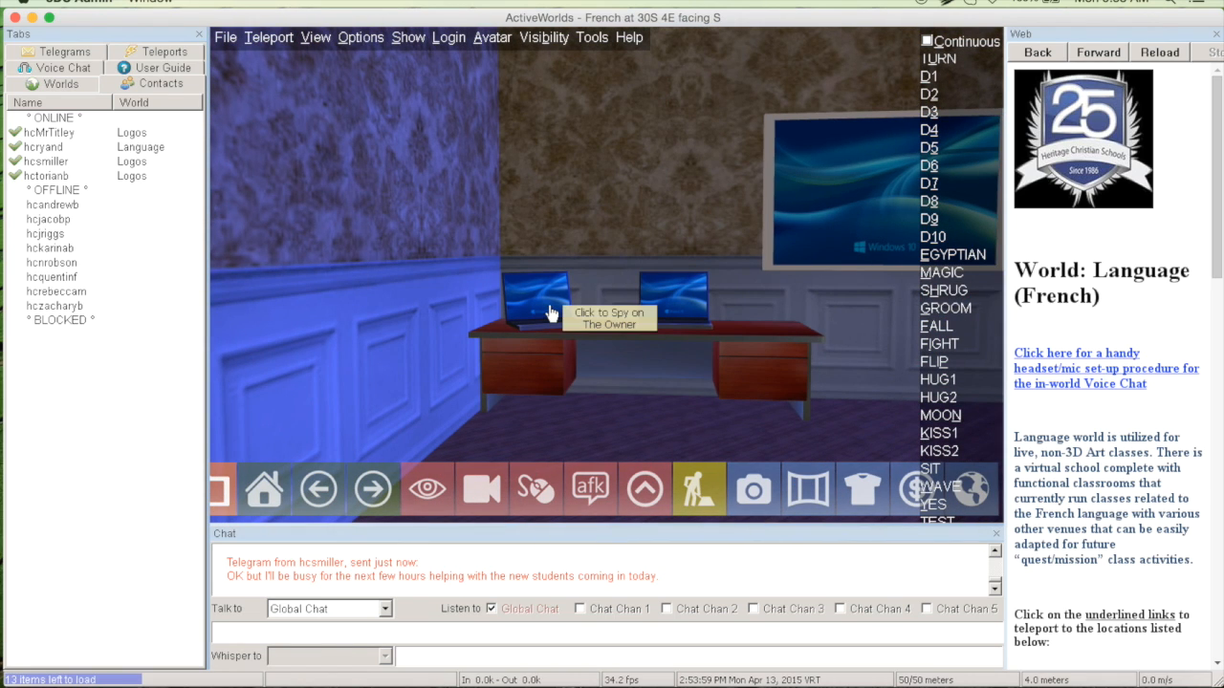
{"action": "right_click", "coordinate": [672, 304]}
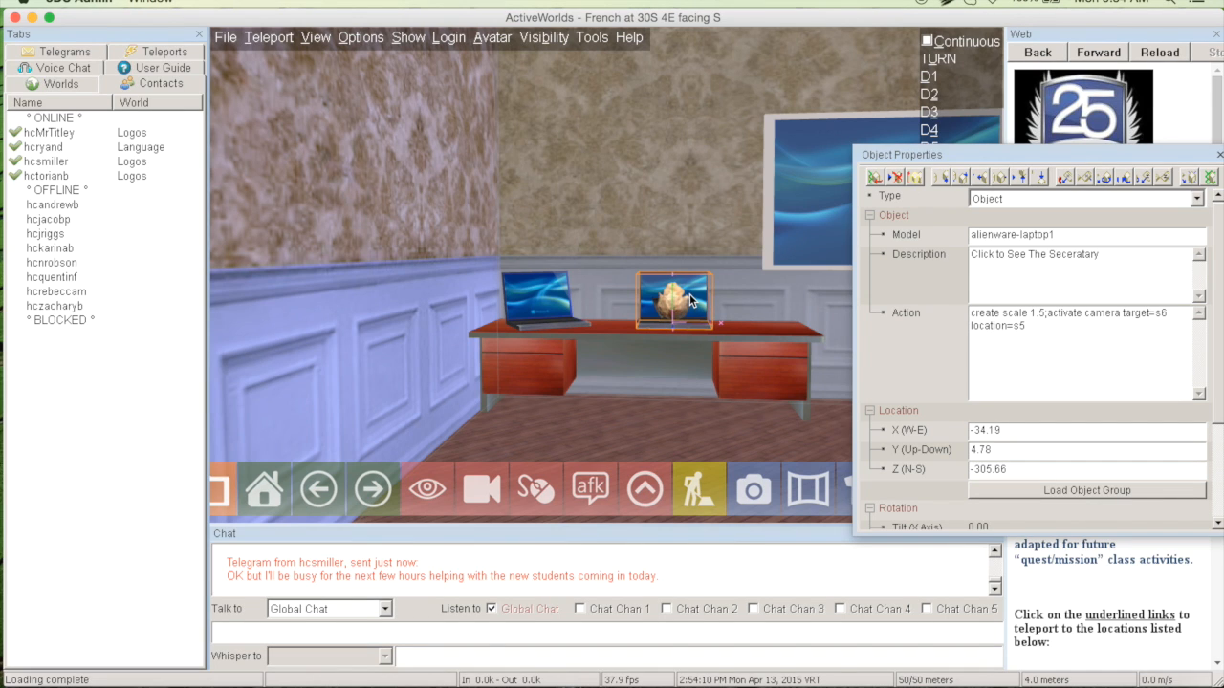
Reselect the second laptop and examine the camera target and location in its Action command, closing its properties when finished
{"action": "left_click", "coordinate": [748, 261]}
{"action": "key", "text": "Right"}
{"action": "key", "text": "Left"}
{"action": "left_click", "coordinate": [600, 298]}
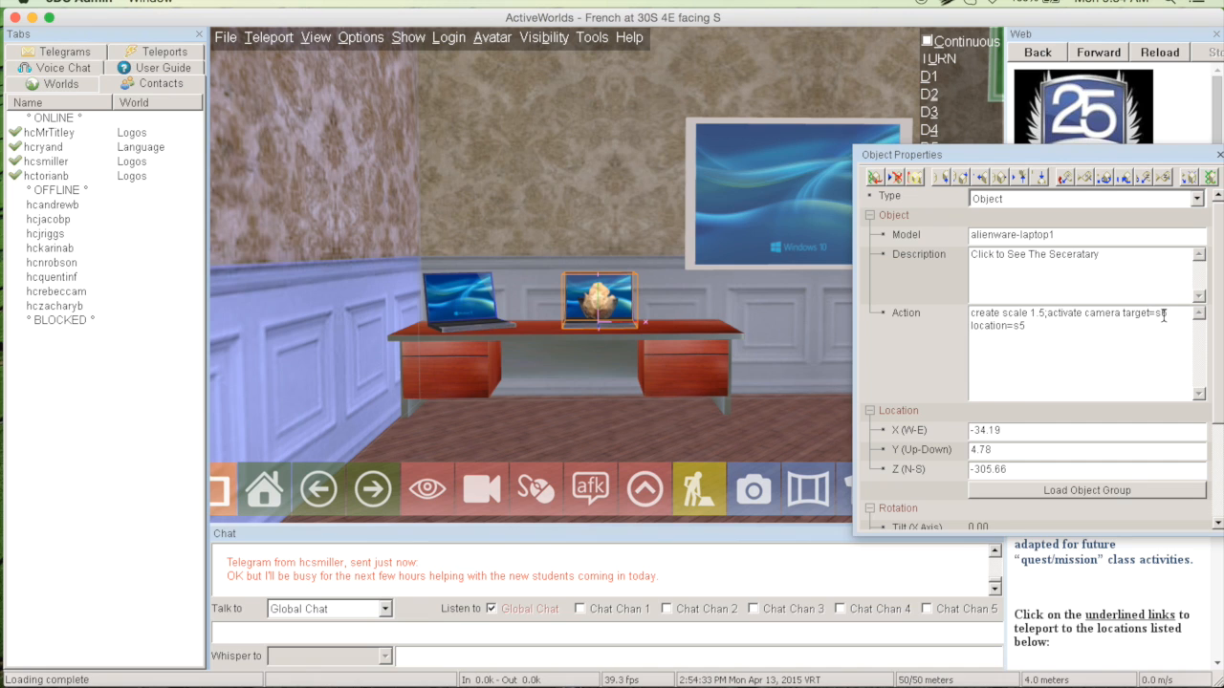
{"action": "left_click", "coordinate": [1056, 314]}
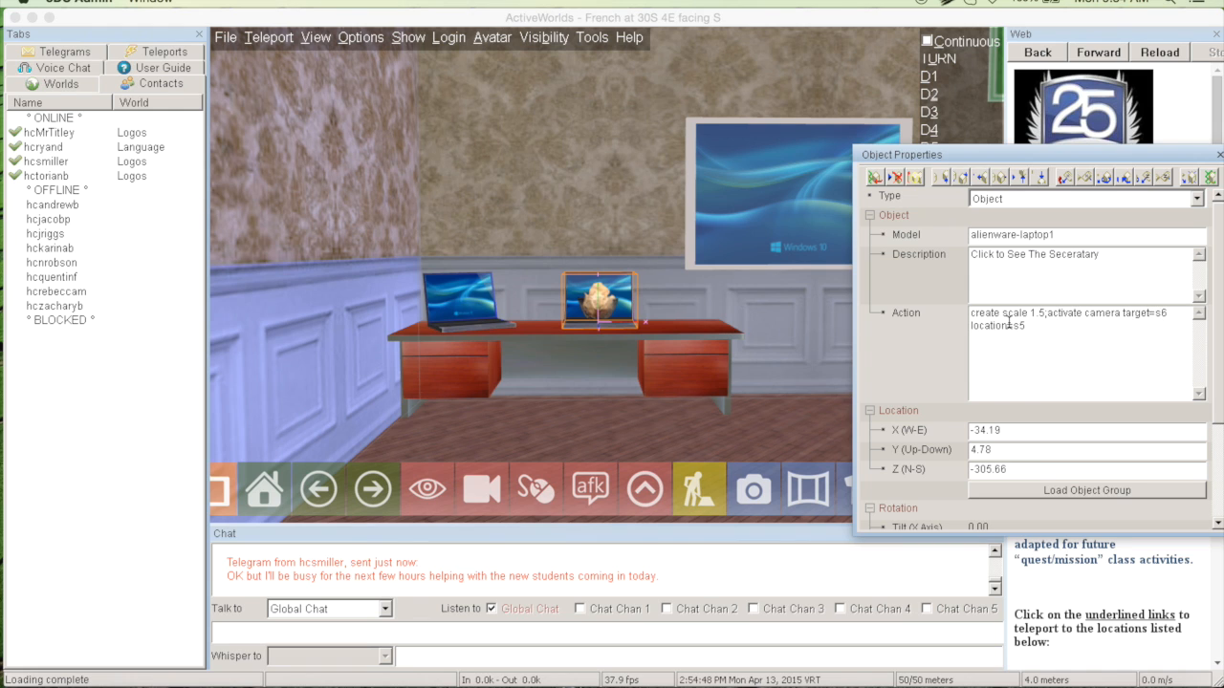
{"action": "left_click", "coordinate": [752, 296]}
Return to the reception room and check the name command in the ceiling camera's object properties
{"action": "key", "text": "Left"}
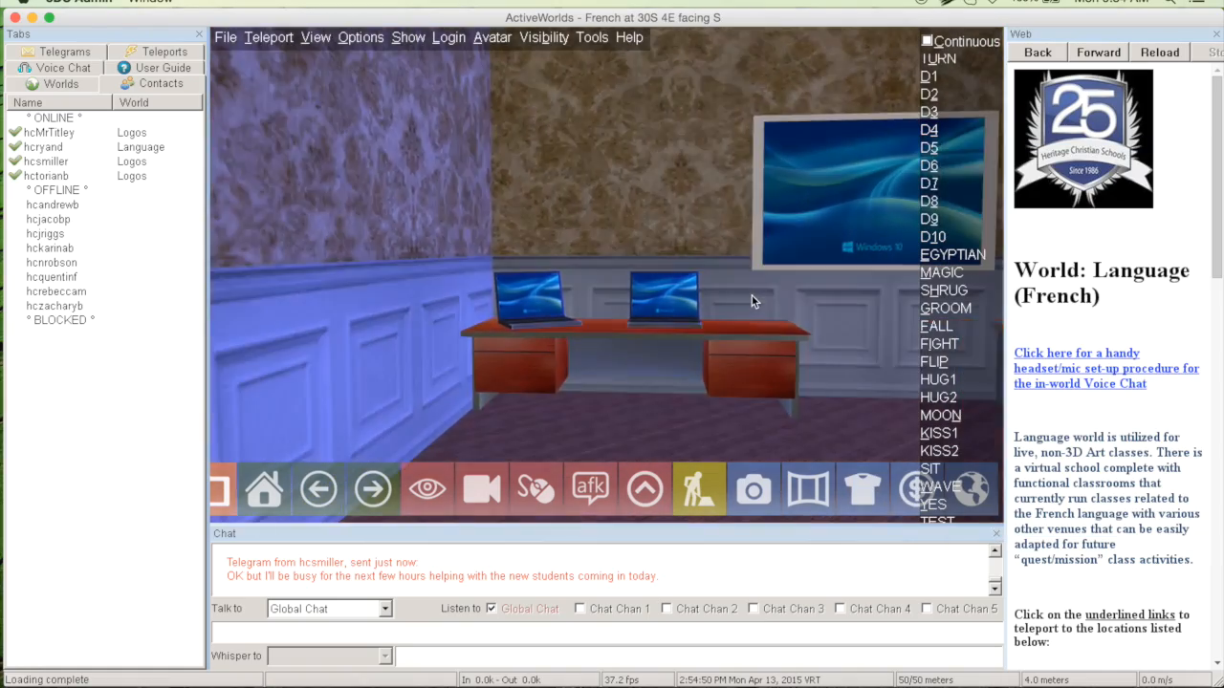
{"action": "key", "text": "Down"}
{"action": "key", "text": "Right"}
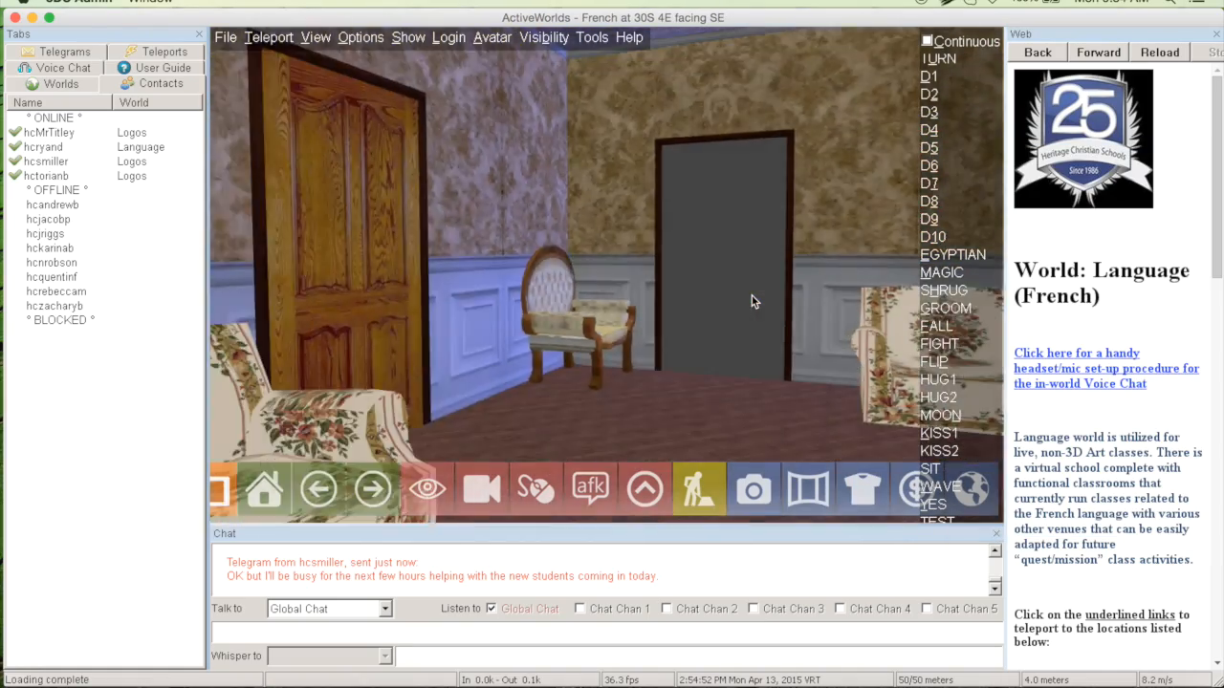
{"action": "key", "text": "Down"}
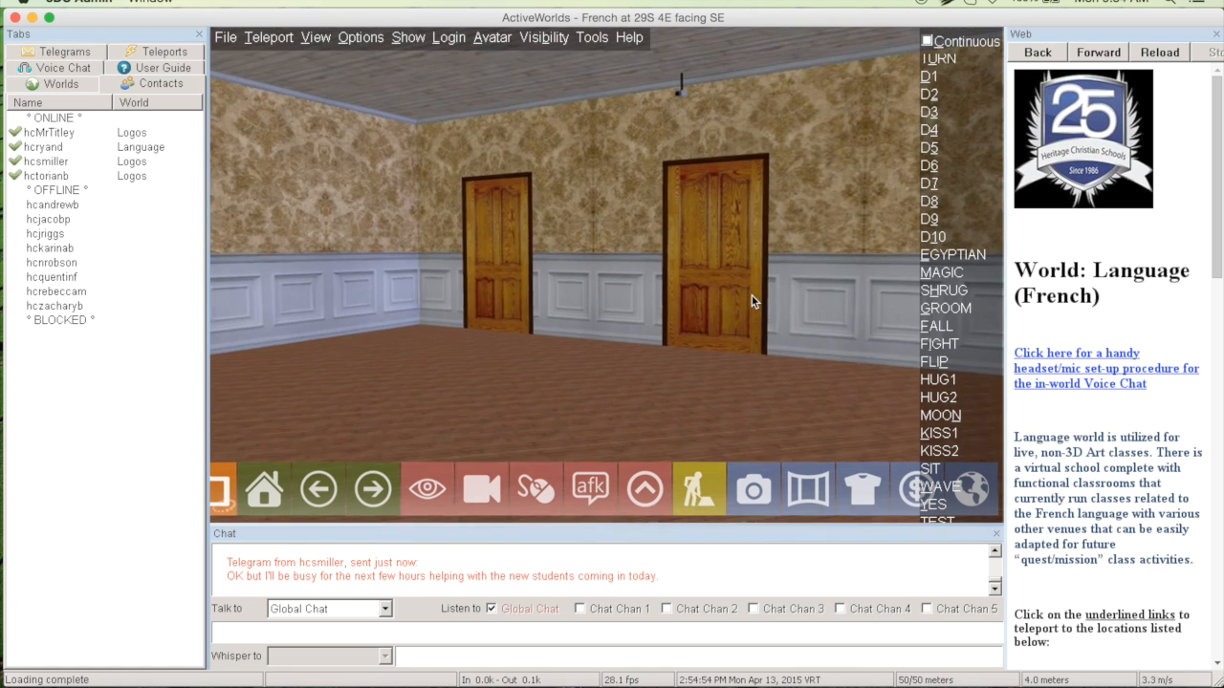
{"action": "right_click", "coordinate": [669, 100]}
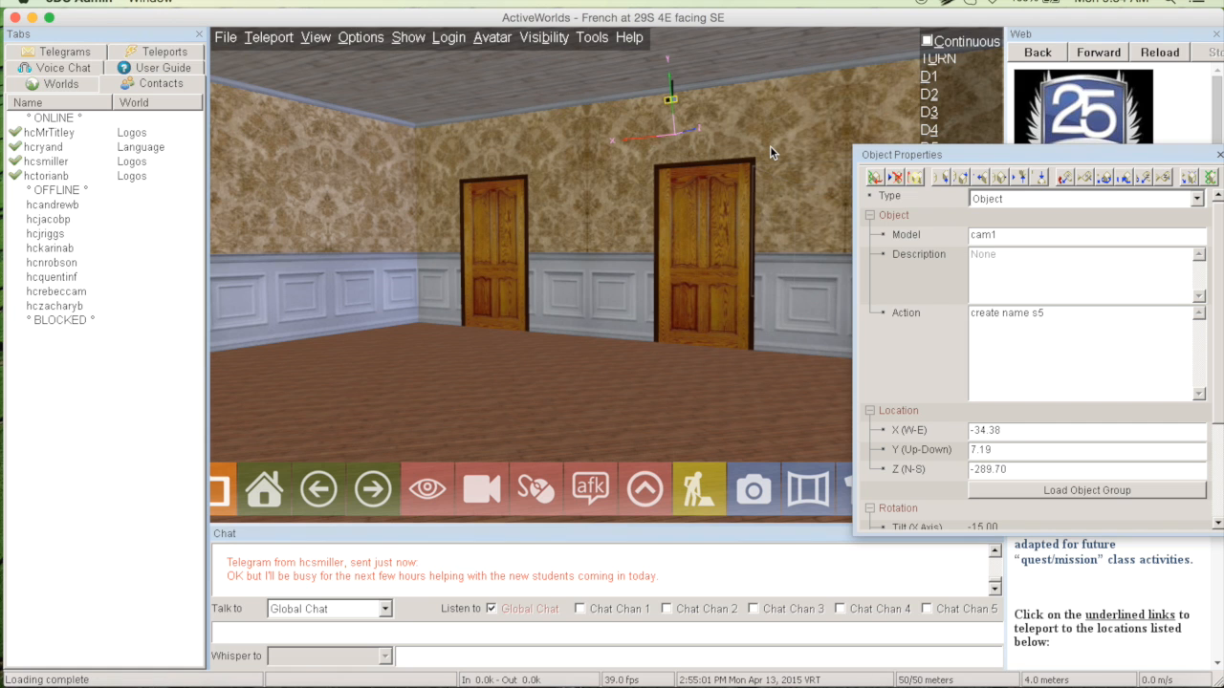
{"action": "key", "text": "Escape"}
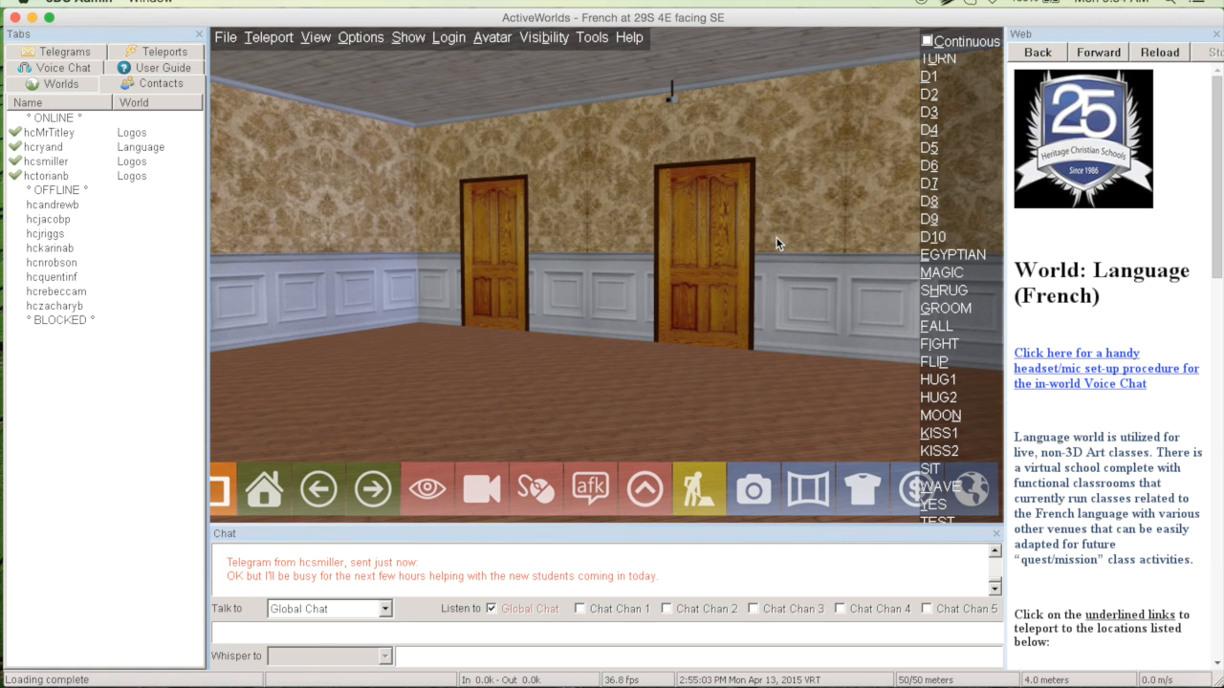
Turn to the reception desk and inspect the object properties of the seated secretary and her chair
{"action": "key", "text": "Left"}
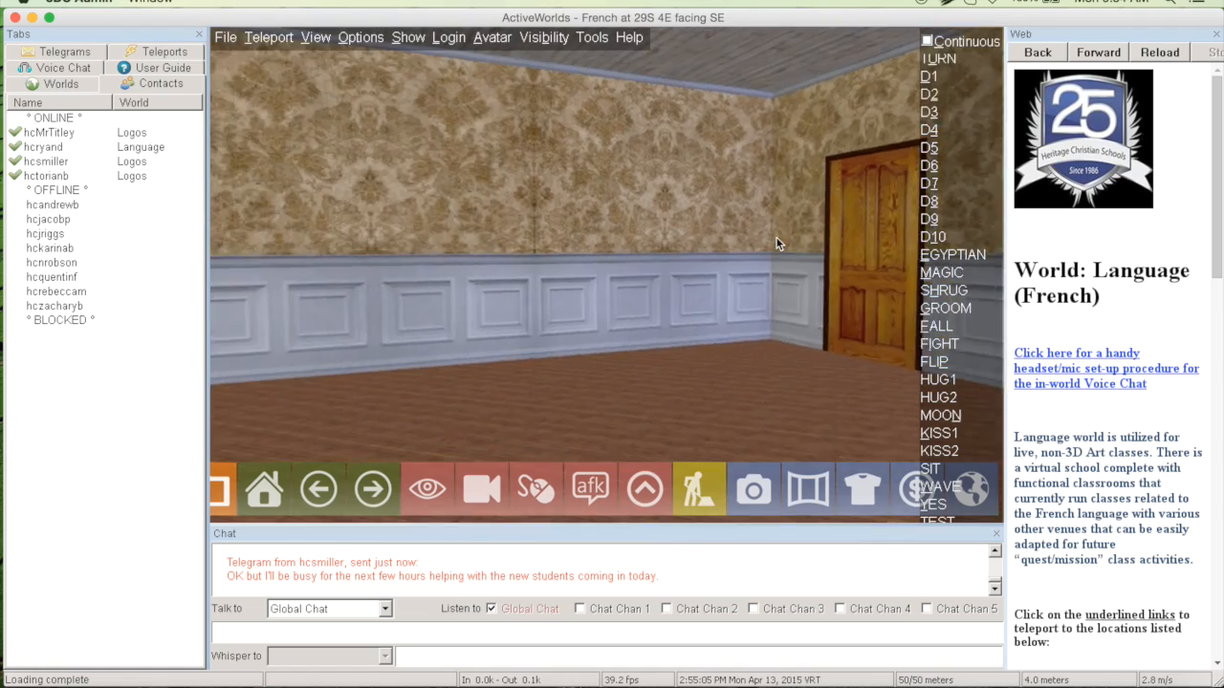
{"action": "key", "text": "Left"}
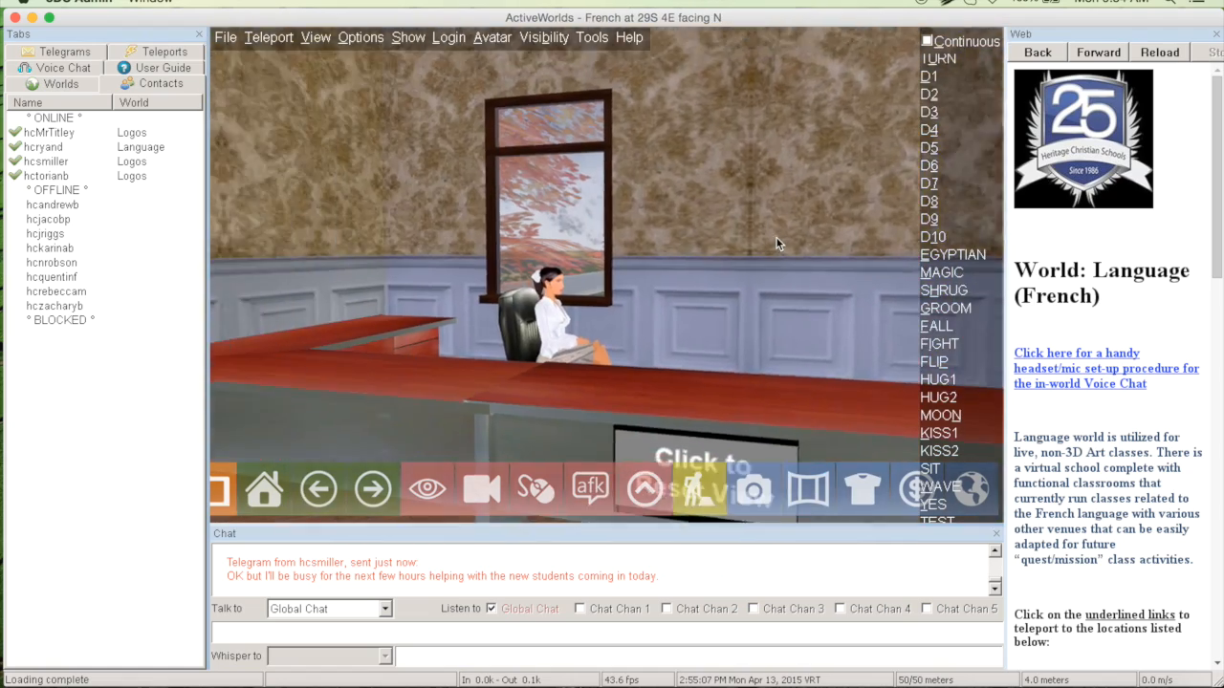
{"action": "key", "text": "Down"}
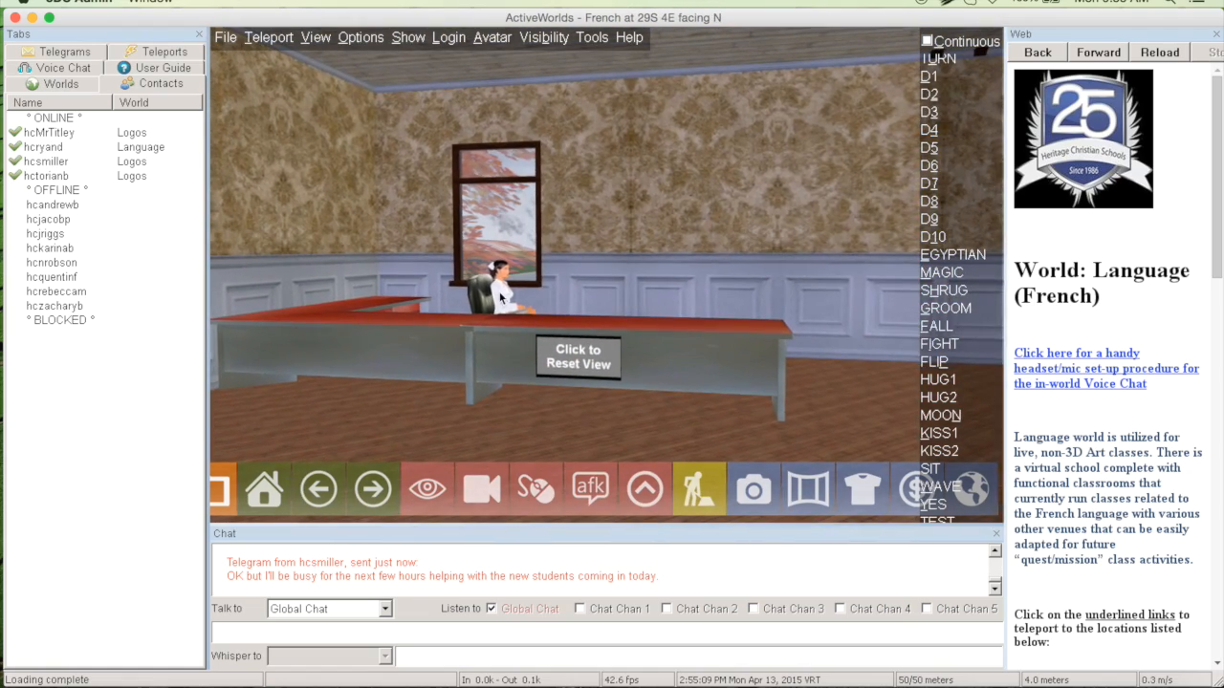
{"action": "left_click", "coordinate": [502, 297]}
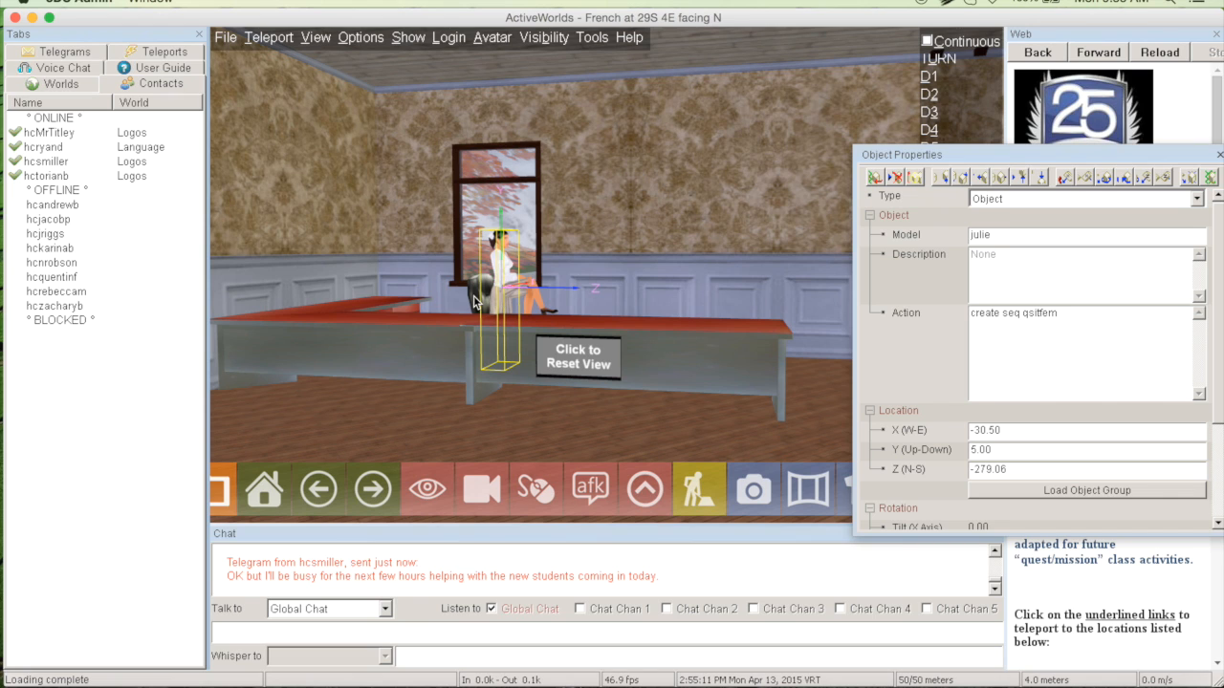
{"action": "left_click", "coordinate": [474, 302]}
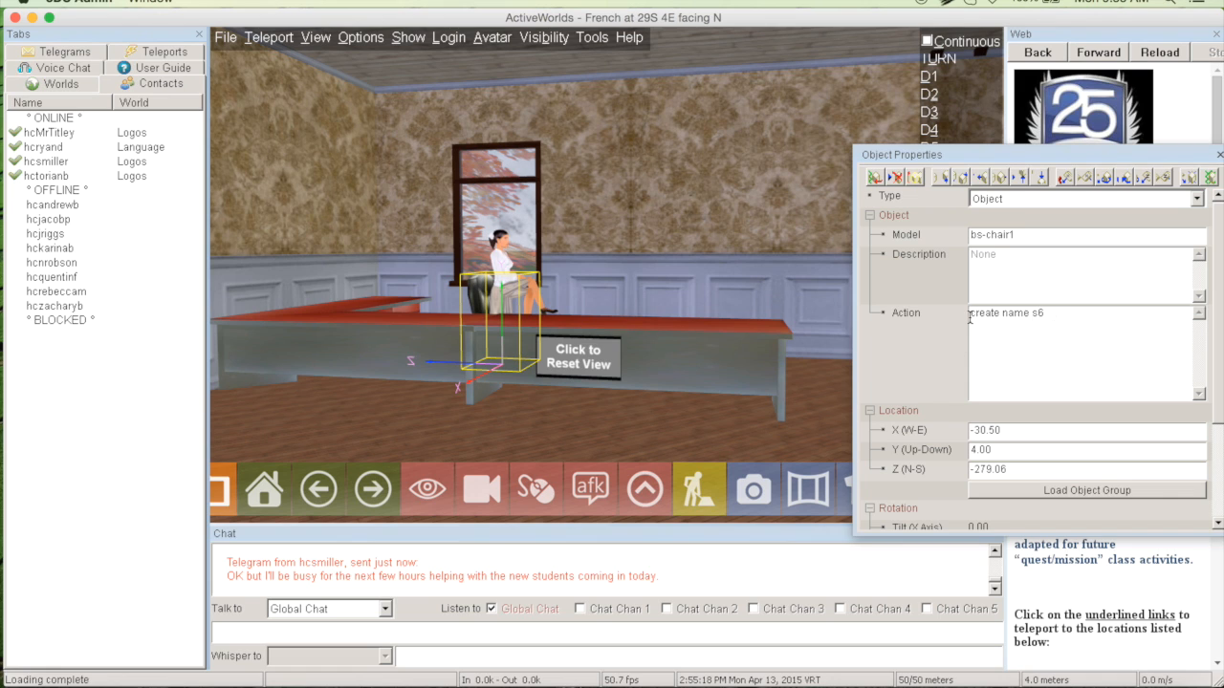
{"action": "left_click", "coordinate": [848, 286]}
Go back into the laptop room and review the second laptop's camera command against the named camera and chair
{"action": "key", "text": "Left"}
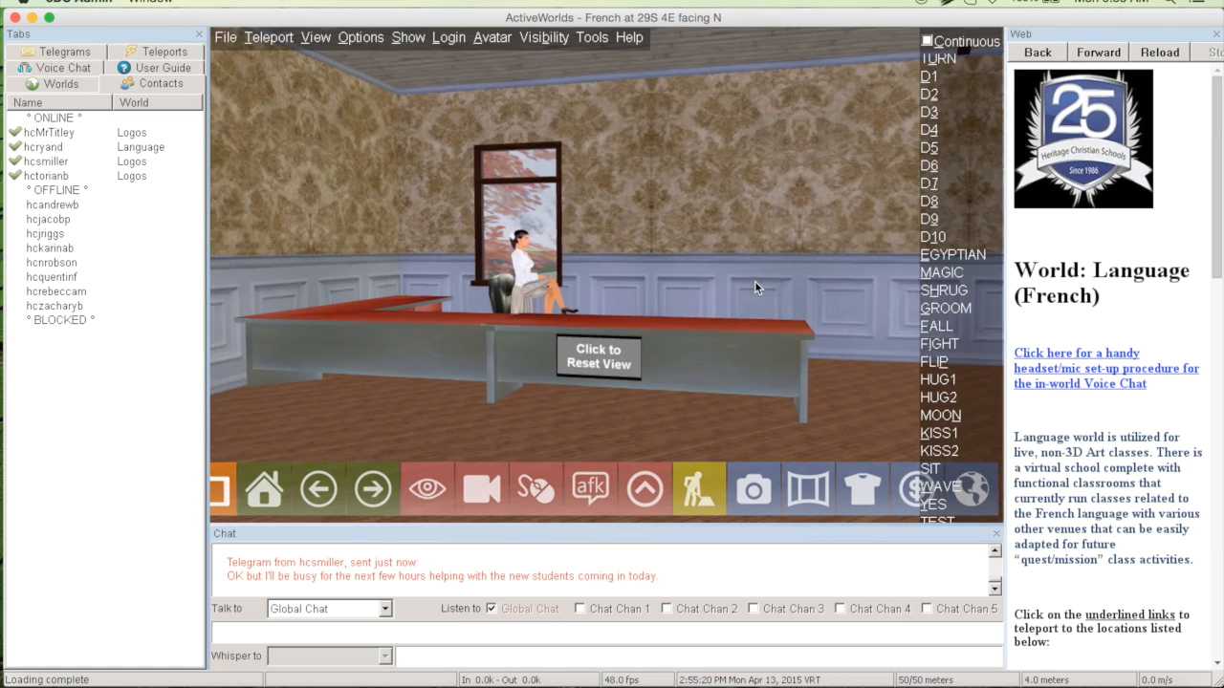
{"action": "key", "text": "Left"}
{"action": "key", "text": "Up"}
{"action": "key", "text": "Up"}
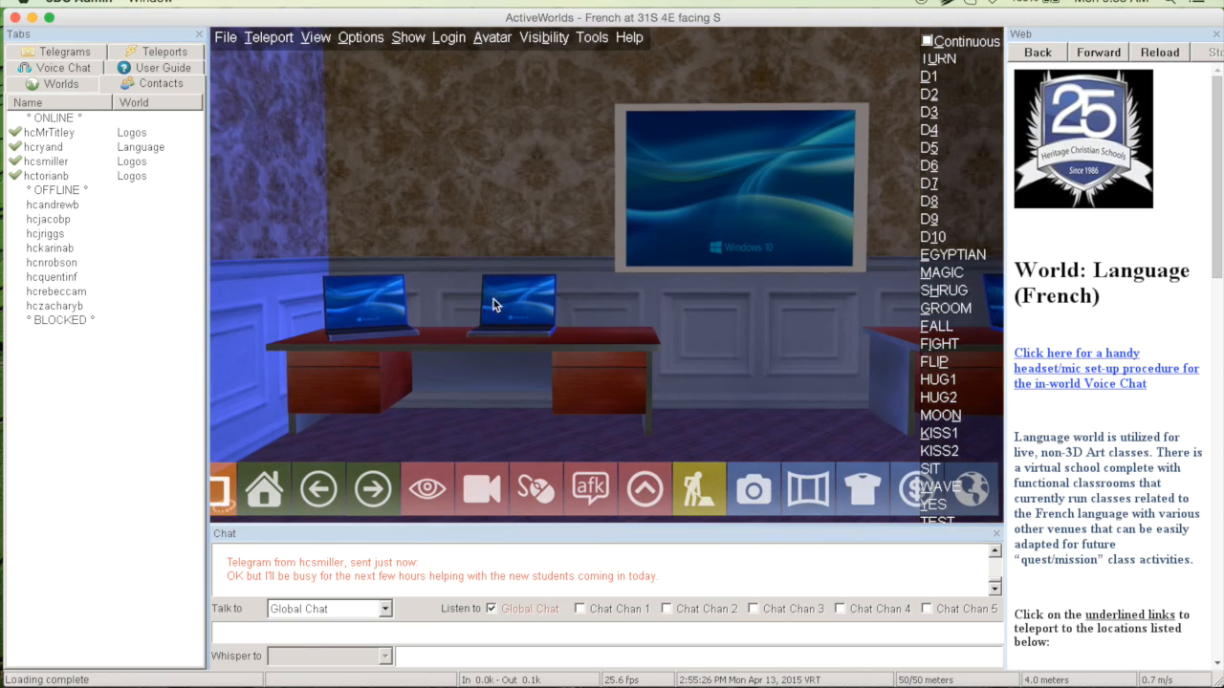
{"action": "right_click", "coordinate": [495, 301]}
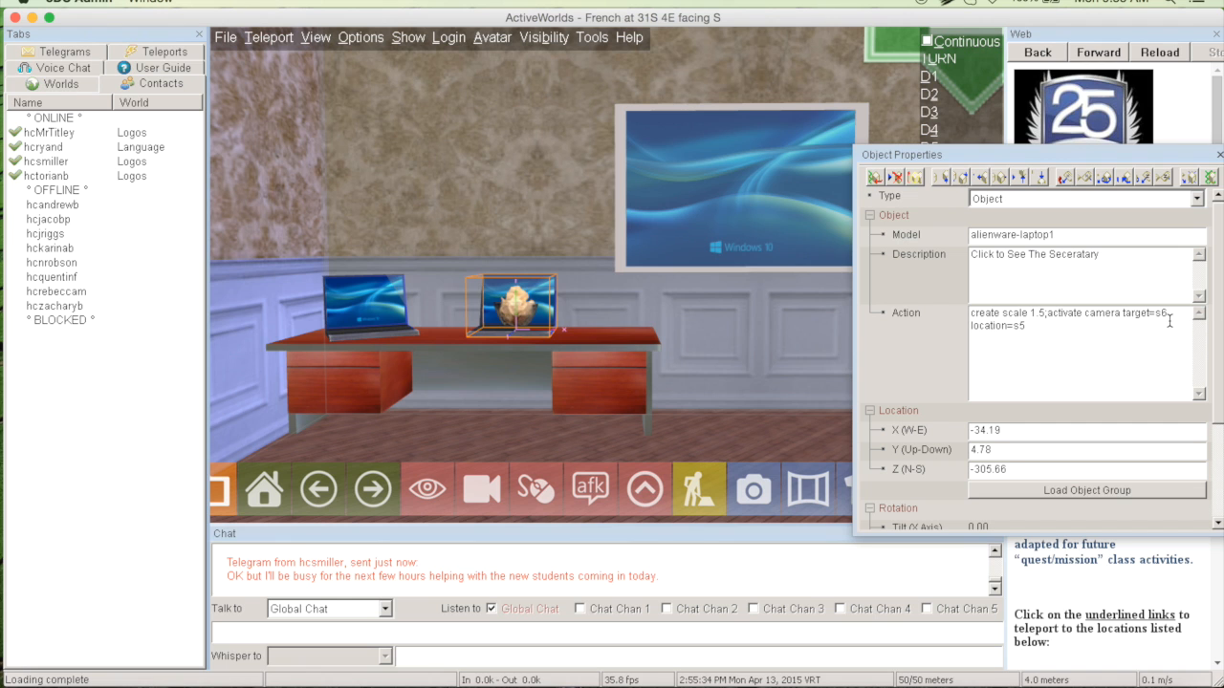
{"action": "left_click", "coordinate": [748, 343]}
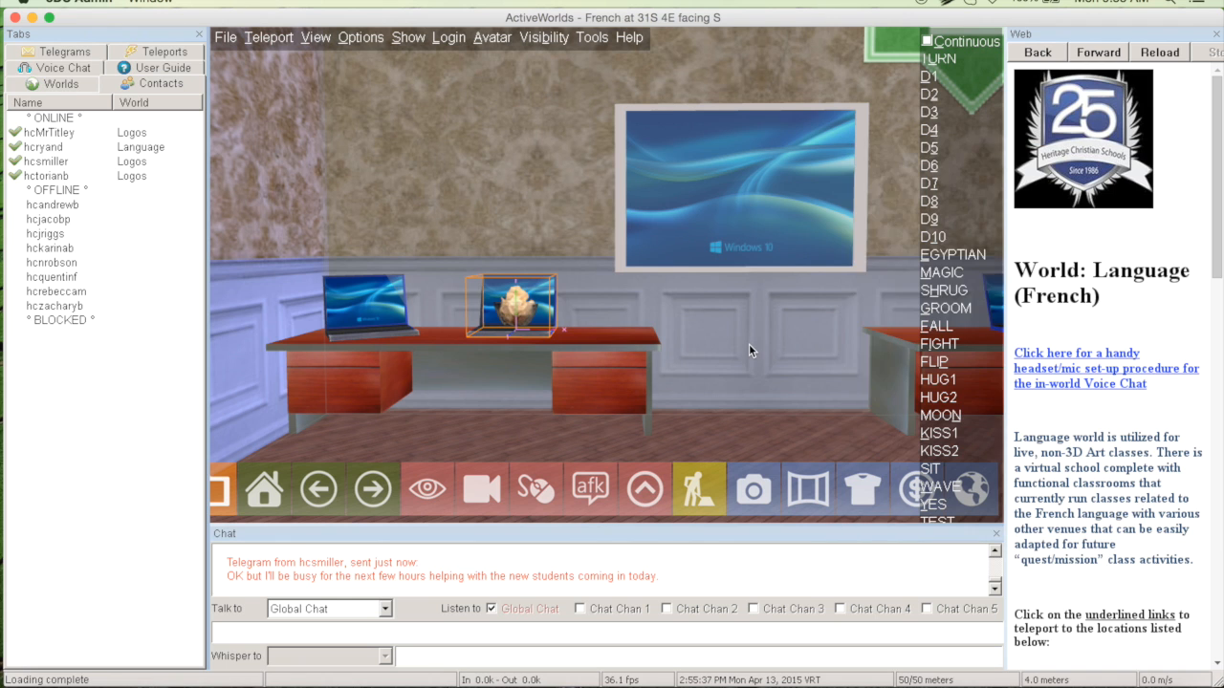
View the reception camera from the second laptop and lower the secretary figure to a Y height of 4.50
{"action": "left_click", "coordinate": [521, 283]}
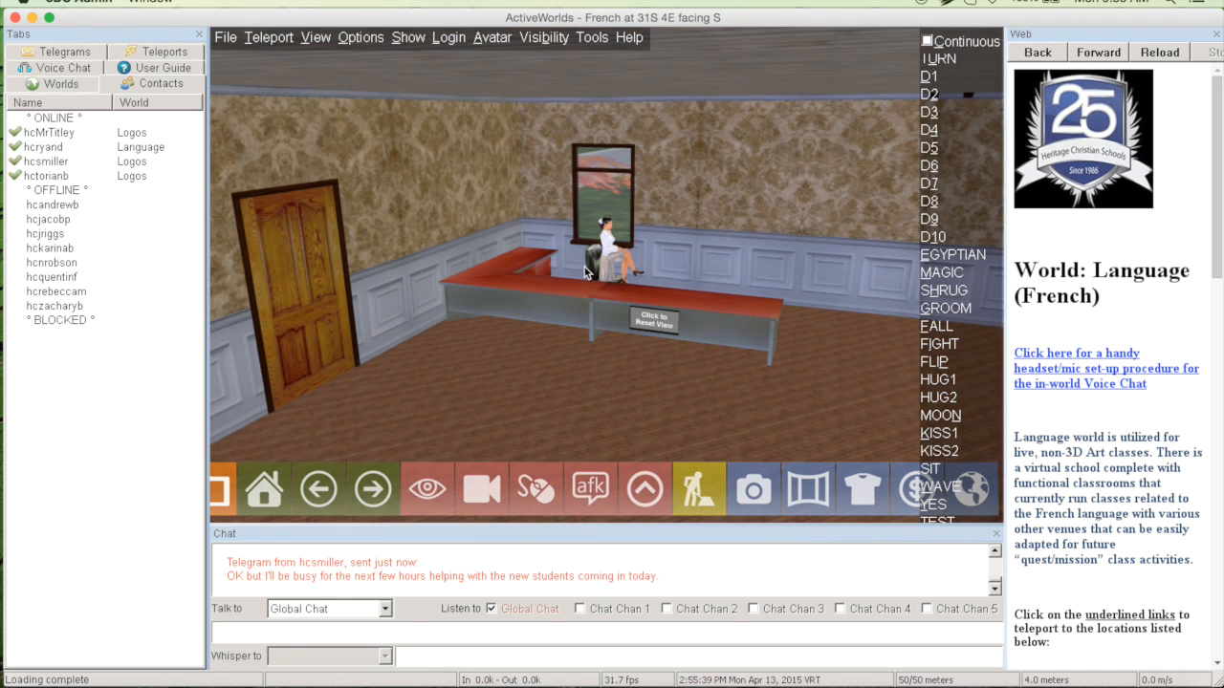
{"action": "right_click", "coordinate": [613, 250]}
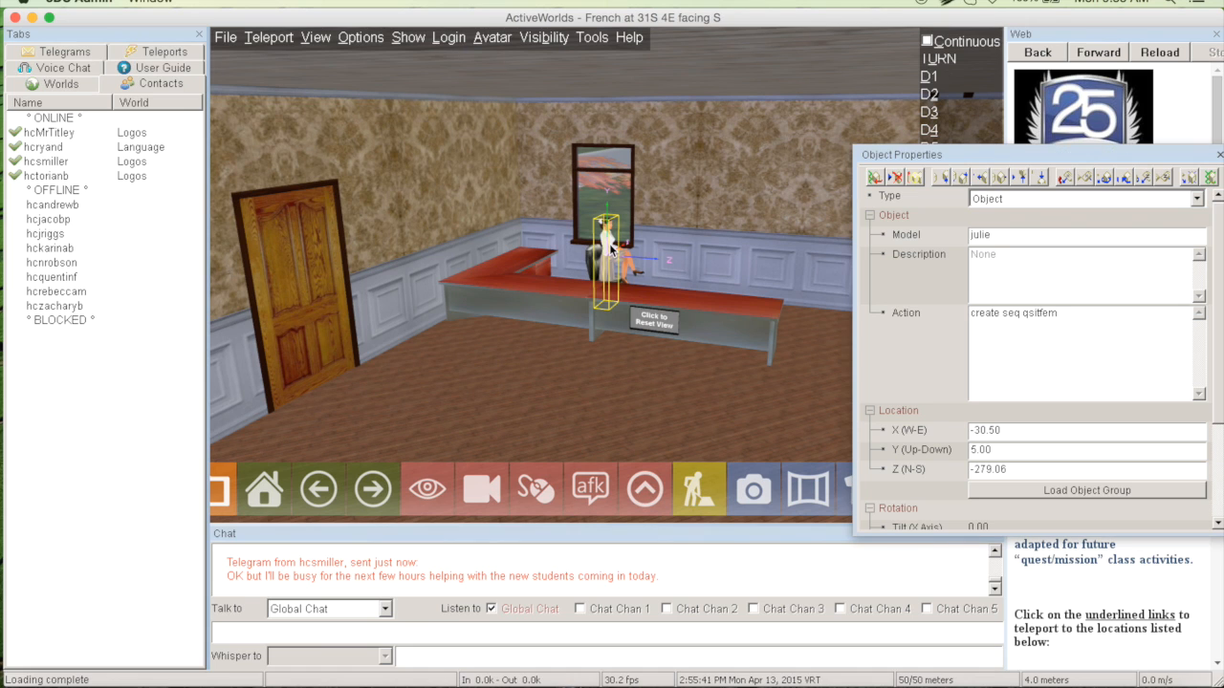
{"action": "left_click", "coordinate": [1020, 178]}
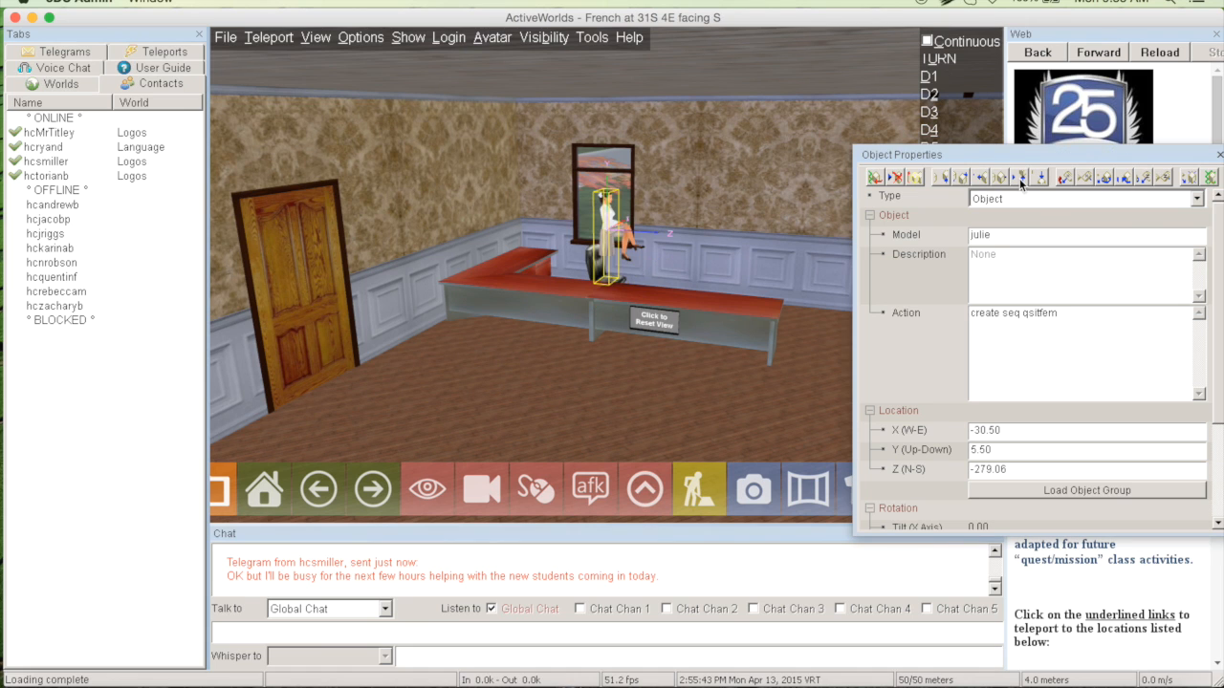
{"action": "left_click", "coordinate": [1049, 175]}
{"action": "key", "text": "Escape"}
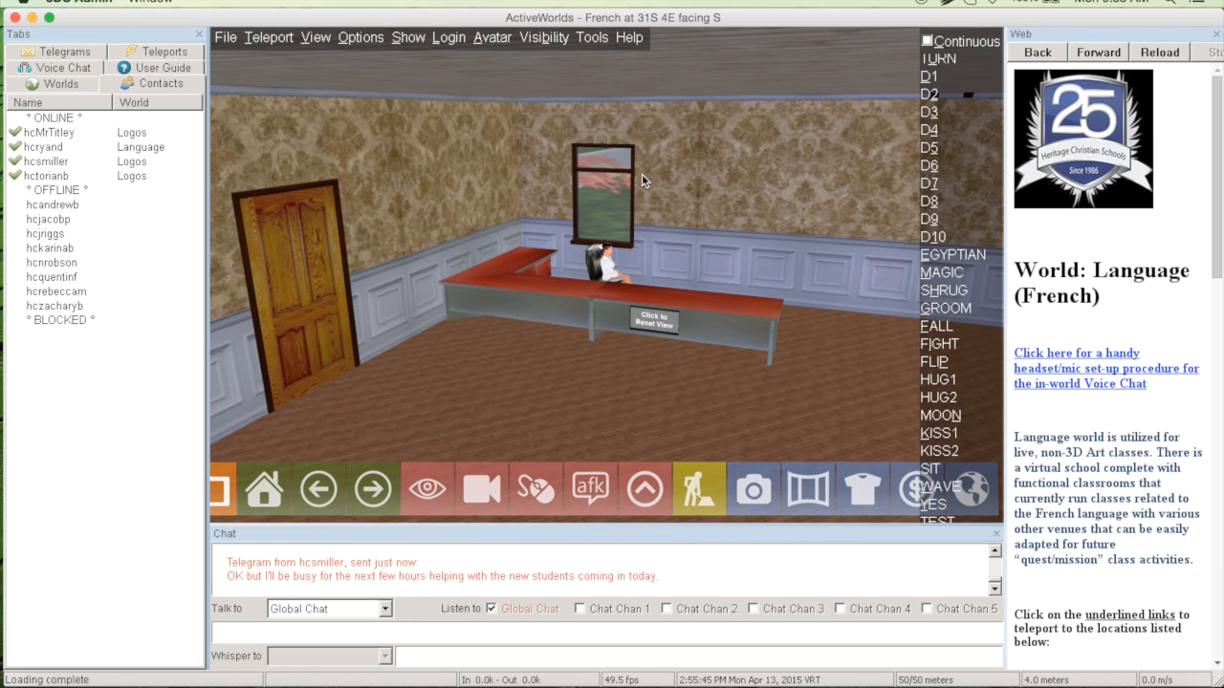
{"action": "right_click", "coordinate": [605, 274]}
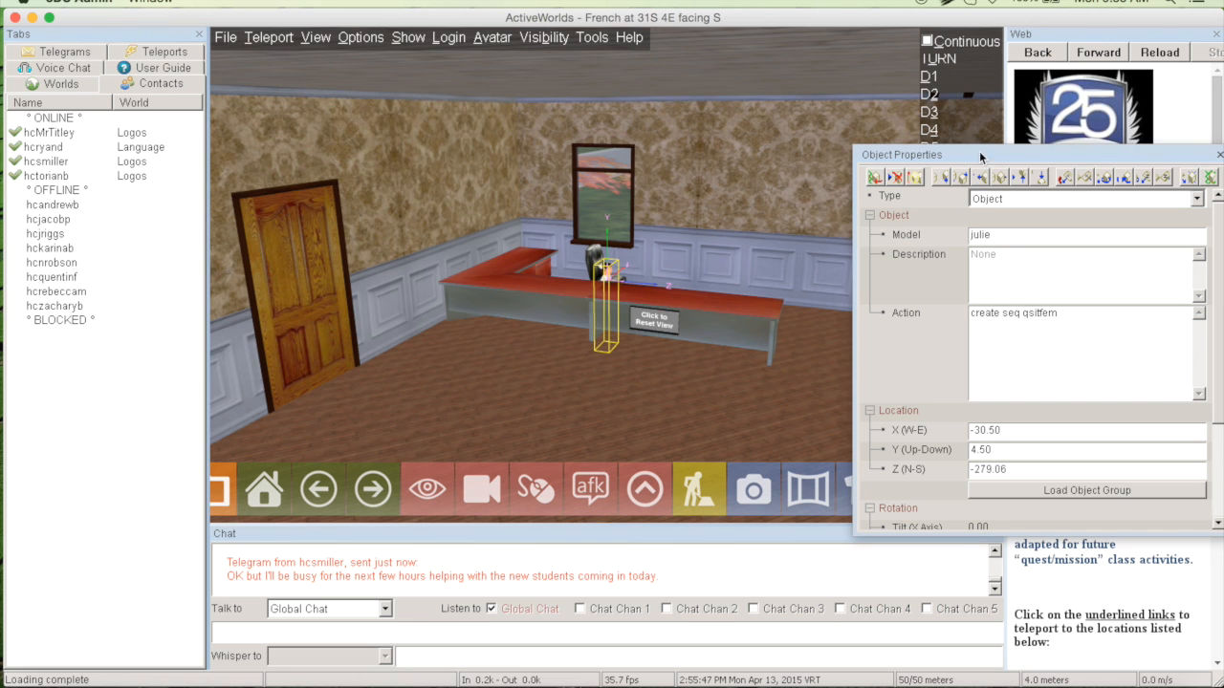
{"action": "key", "text": "Escape"}
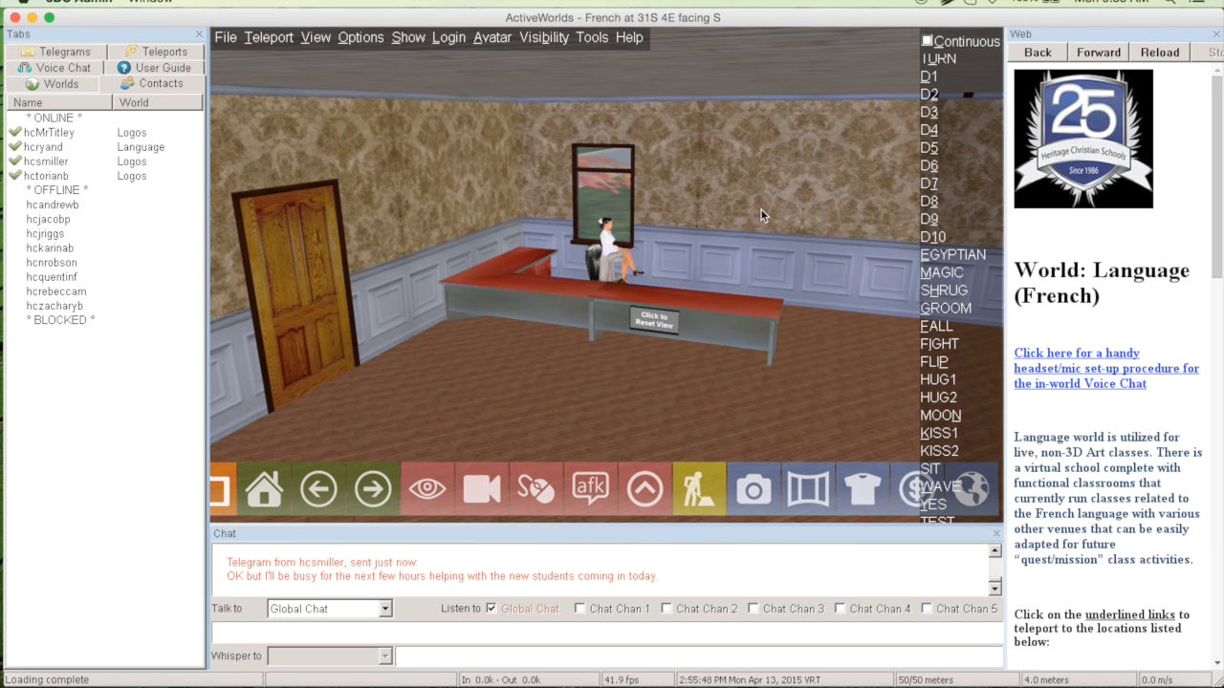
Move the secretary's chair along the X axis to make the camera follow it, return it to X -30.50, and exit the camera view
{"action": "right_click", "coordinate": [589, 253]}
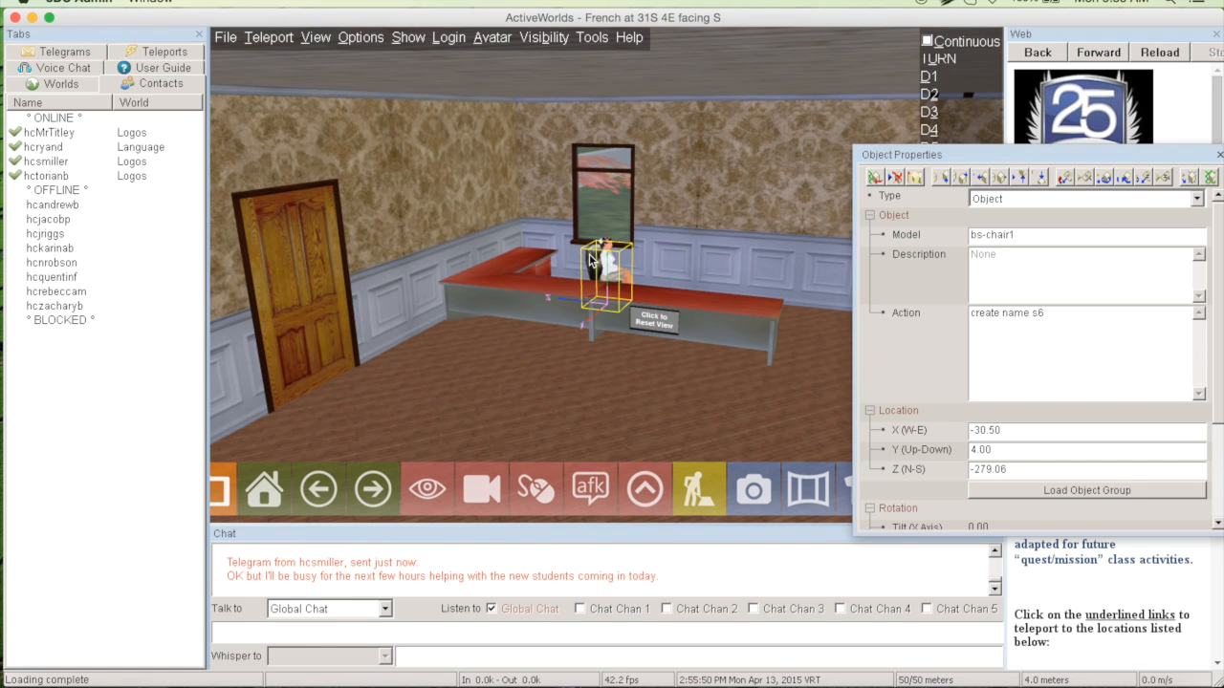
{"action": "key", "text": "Right"}
{"action": "key", "text": "Right"}
{"action": "key", "text": "Right"}
{"action": "key", "text": "Right"}
{"action": "key", "text": "Right"}
{"action": "key", "text": "Right"}
{"action": "key", "text": "Right"}
{"action": "key", "text": "Right"}
{"action": "key", "text": "Right"}
{"action": "key", "text": "Right"}
{"action": "key", "text": "Right"}
{"action": "key", "text": "Right"}
{"action": "key", "text": "Right"}
{"action": "key", "text": "Right"}
{"action": "key", "text": "Right"}
{"action": "key", "text": "Right"}
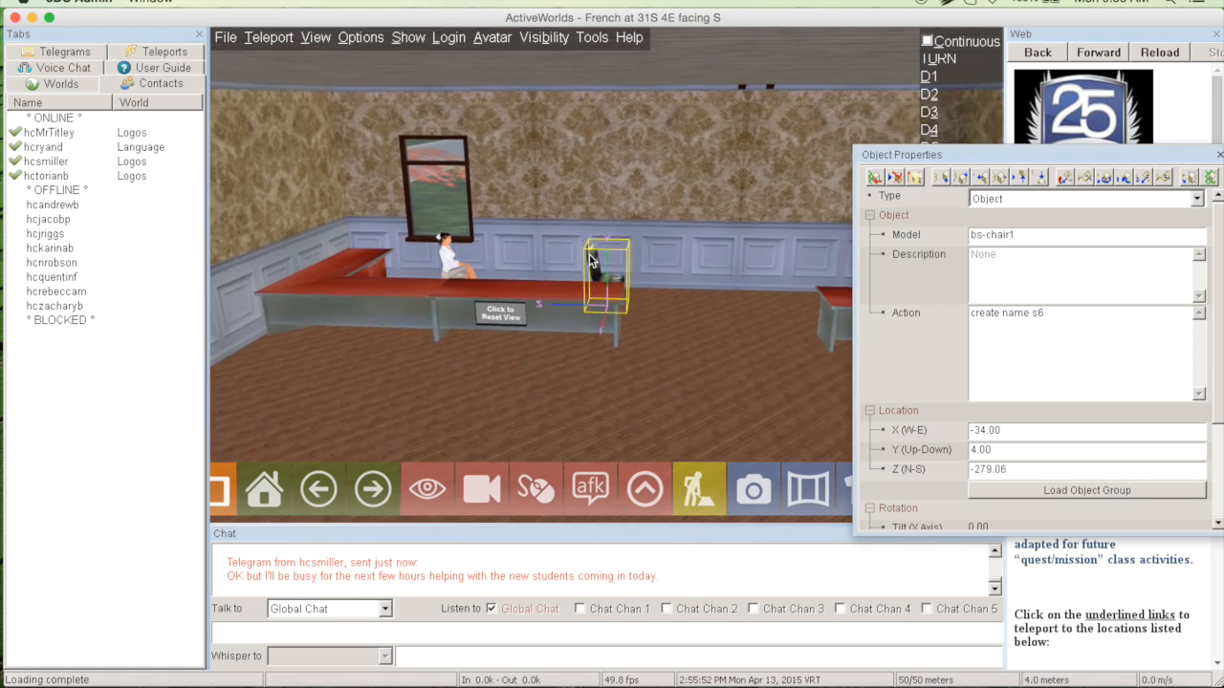
{"action": "key", "text": "Left"}
{"action": "key", "text": "Left"}
{"action": "key", "text": "Left"}
{"action": "key", "text": "Left"}
{"action": "key", "text": "Left"}
{"action": "key", "text": "Left"}
{"action": "key", "text": "Left"}
{"action": "key", "text": "Left"}
{"action": "key", "text": "Left"}
{"action": "key", "text": "Left"}
{"action": "key", "text": "Left"}
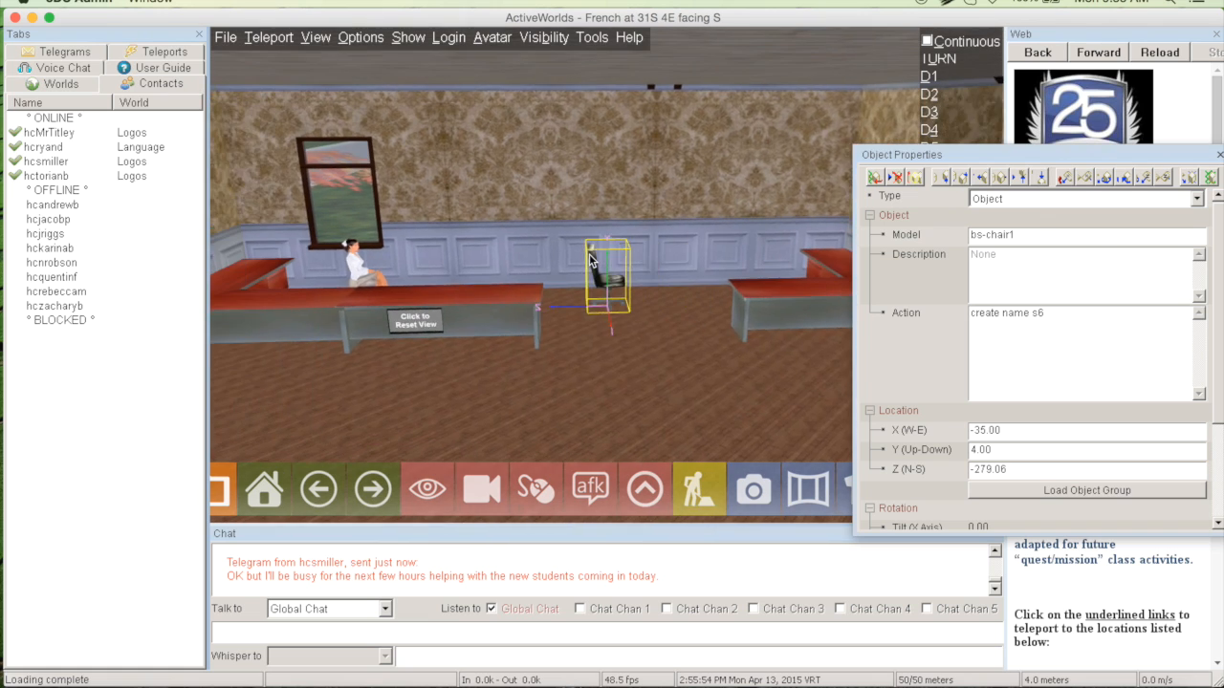
{"action": "key", "text": "Left"}
{"action": "key", "text": "Left"}
{"action": "key", "text": "Left"}
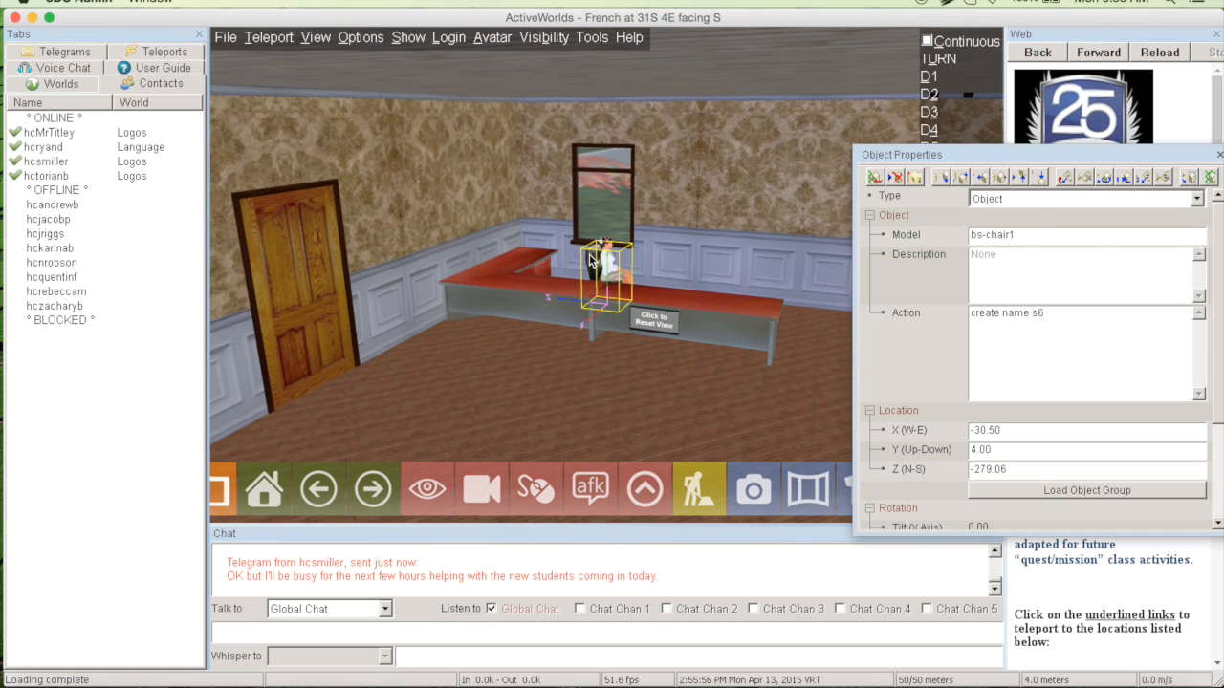
{"action": "left_click", "coordinate": [679, 226]}
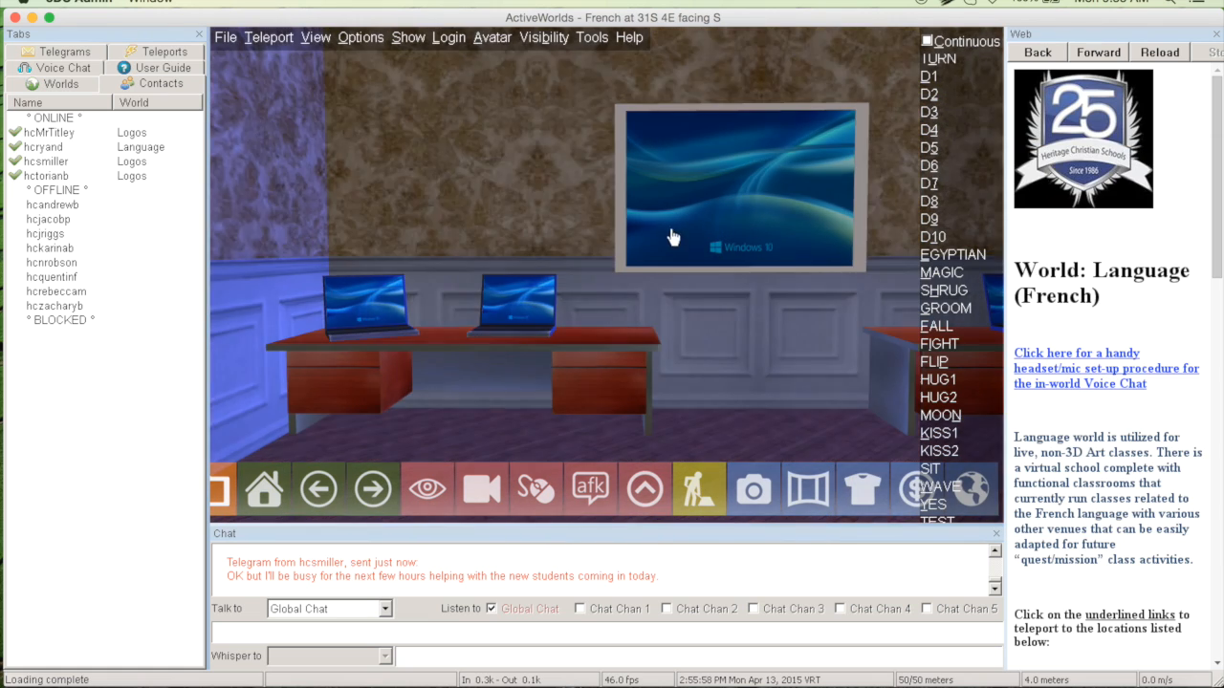
Step back to face the wall screen and inspect the description and camera command in its object properties
{"action": "key", "text": "Down"}
{"action": "key", "text": "Right"}
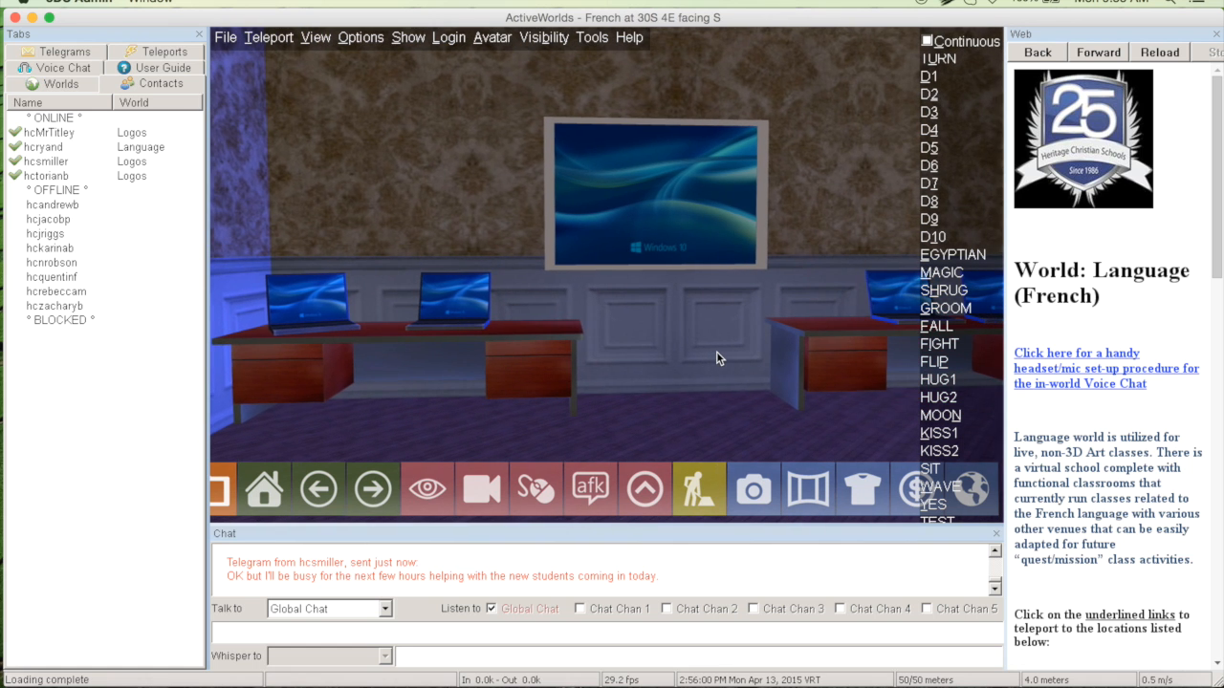
{"action": "right_click", "coordinate": [705, 240]}
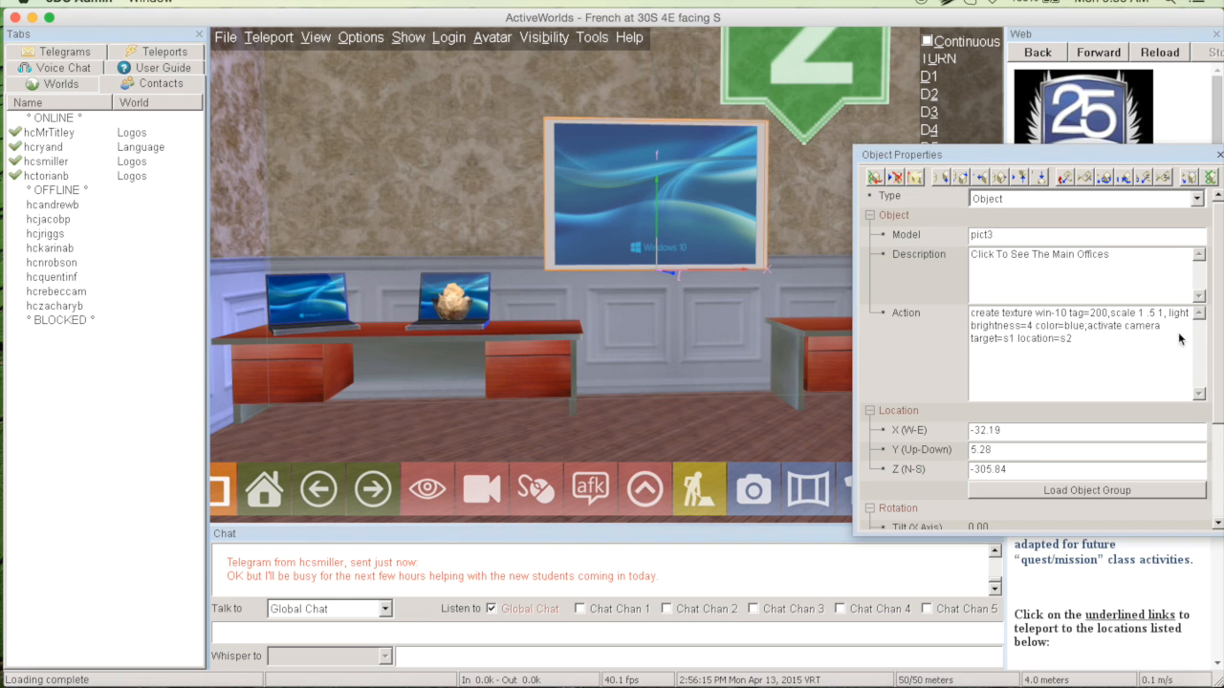
{"action": "left_click", "coordinate": [732, 347]}
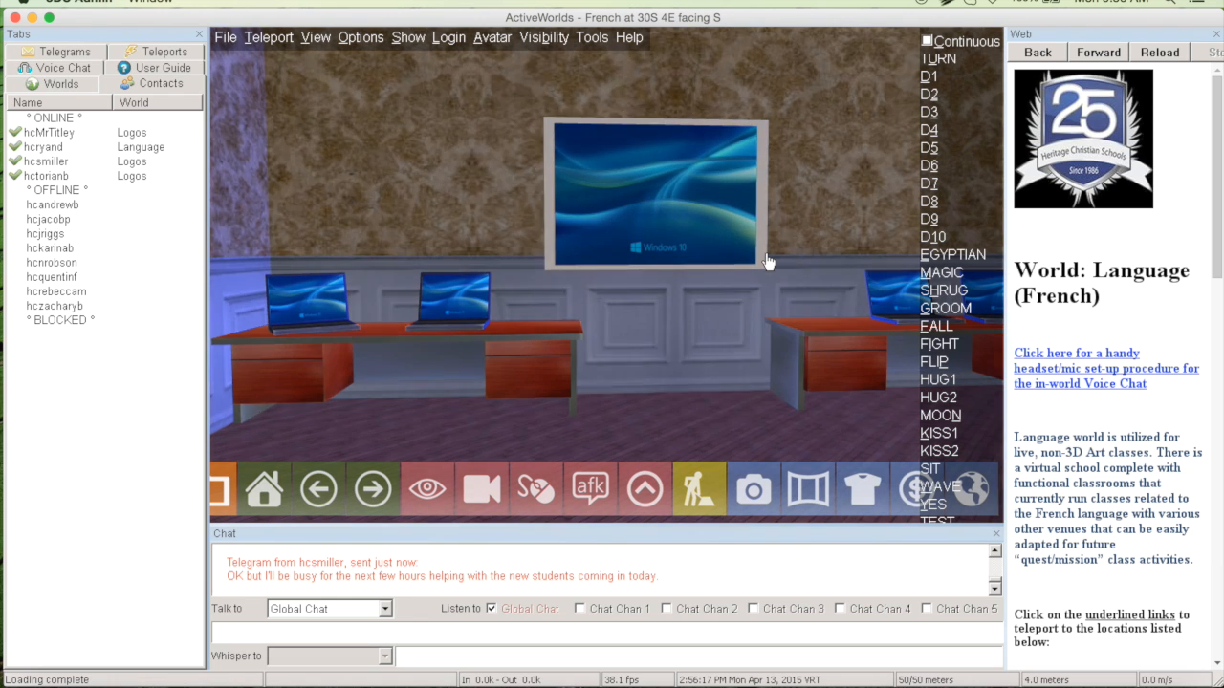
Reopen the wall screen's object properties, review the target and location names in its camera command, and close the properties
{"action": "key", "text": "Left"}
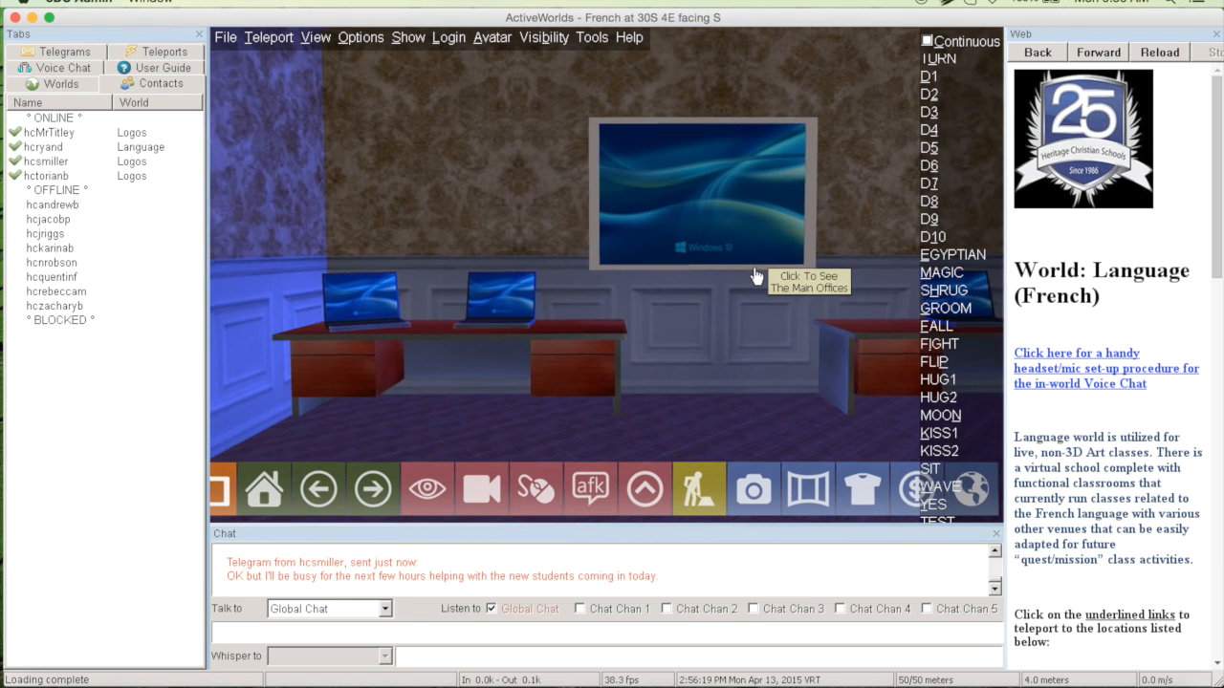
{"action": "key", "text": "Right"}
{"action": "left_click", "coordinate": [723, 220]}
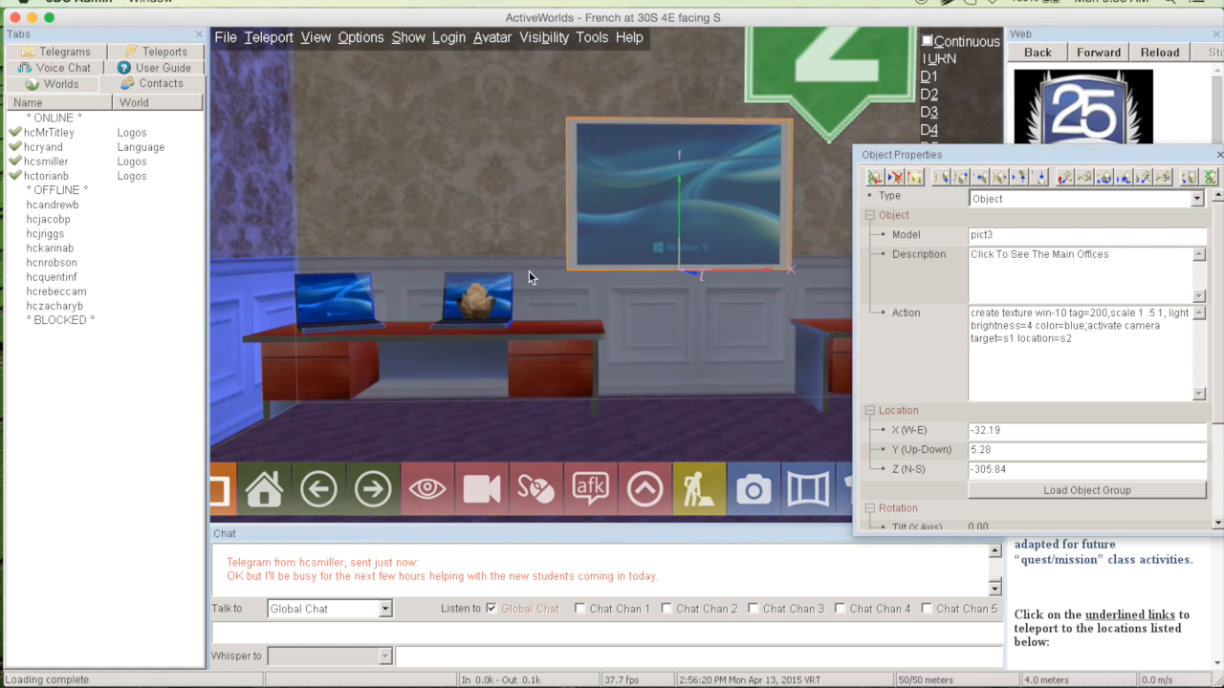
{"action": "left_click", "coordinate": [483, 304]}
{"action": "left_click", "coordinate": [663, 211]}
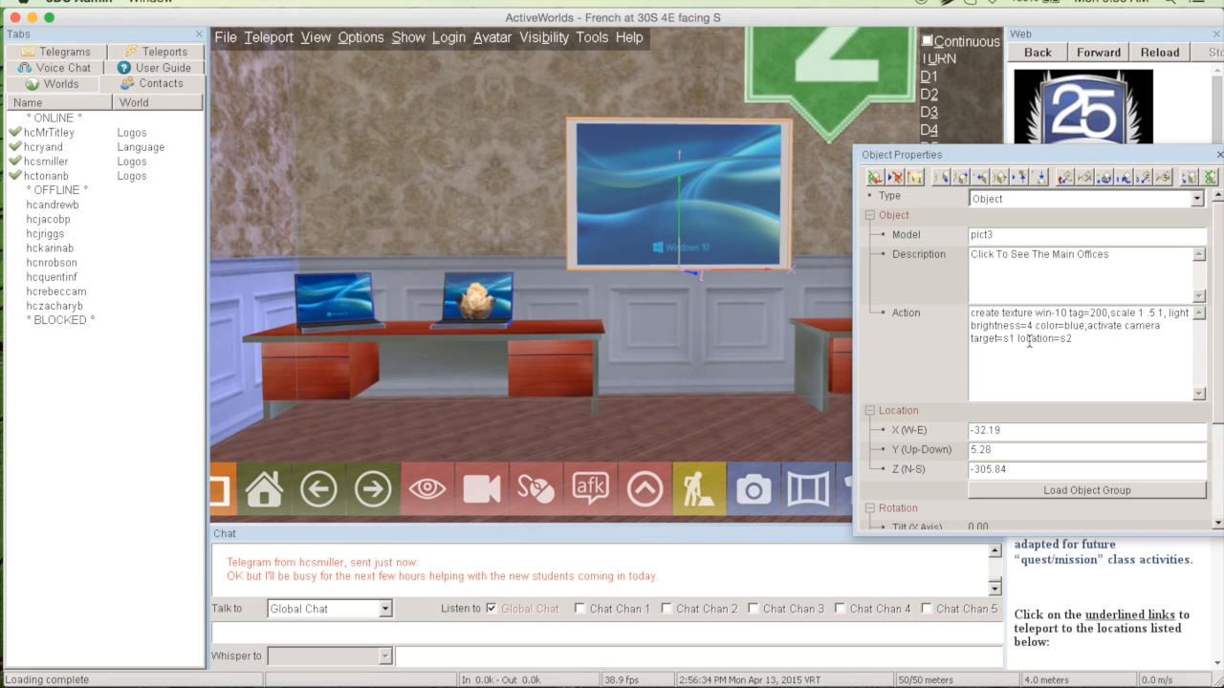
{"action": "left_click", "coordinate": [791, 362]}
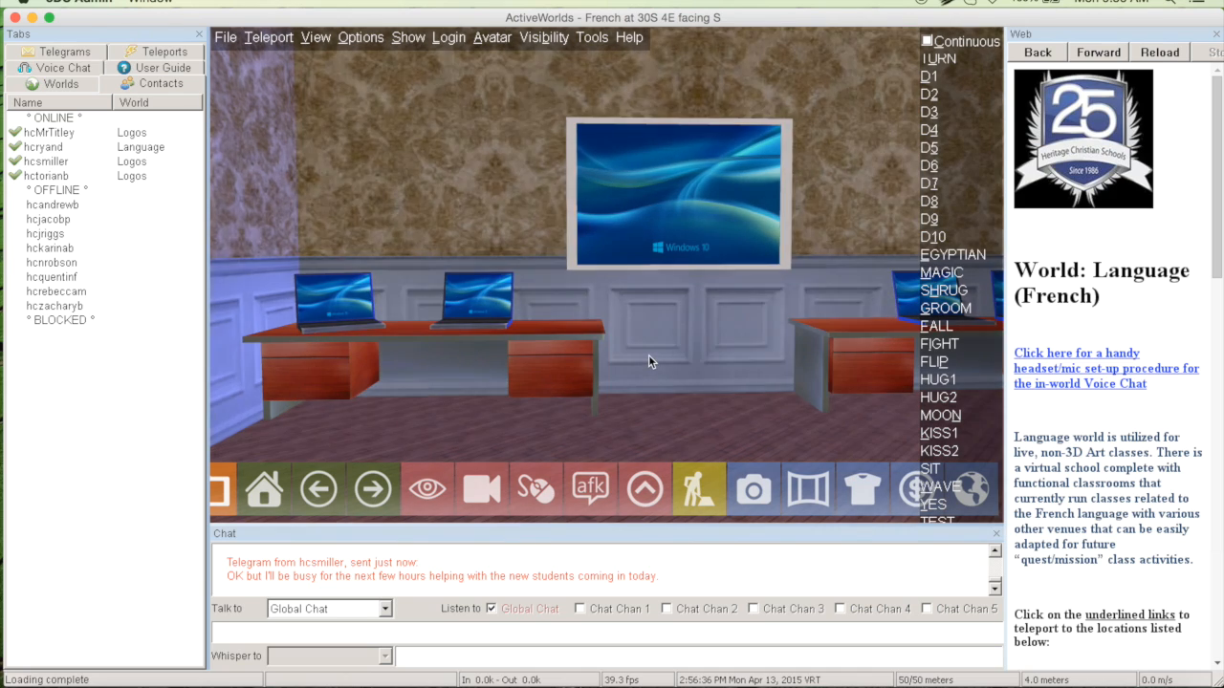
Walk from the laptop room into the main offices and face the staffed desks and the door in the far wall
{"action": "key", "text": "Left"}
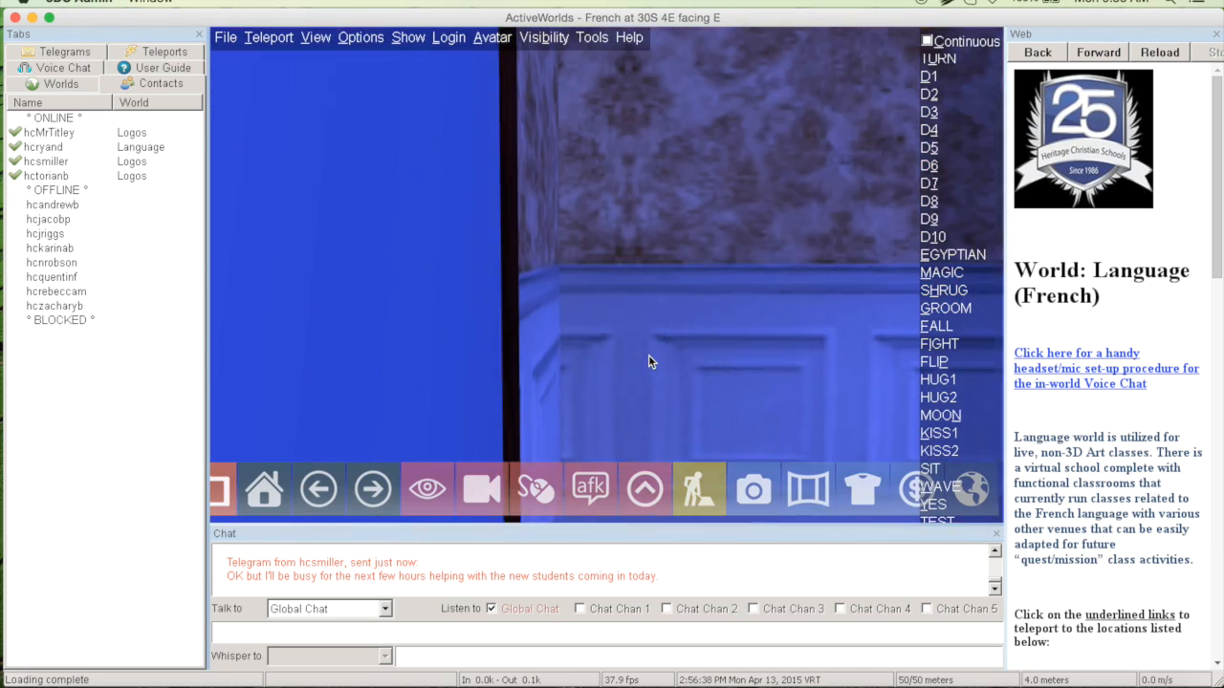
{"action": "key", "text": "Up"}
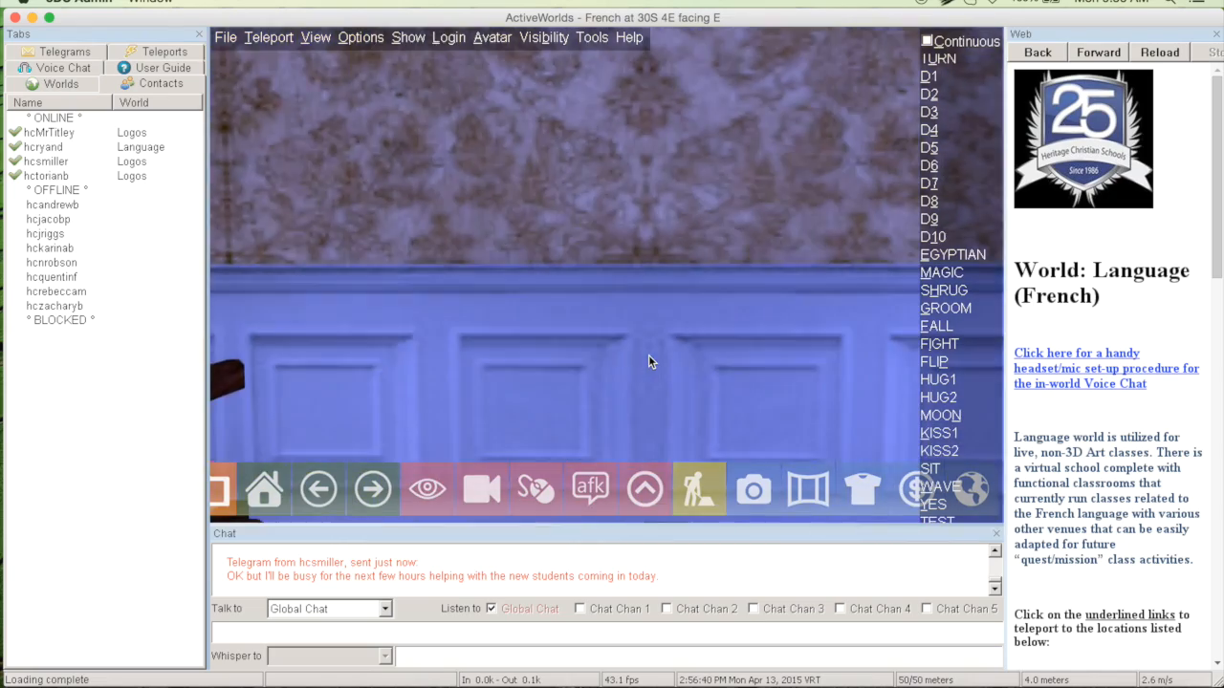
{"action": "key", "text": "Right"}
{"action": "key", "text": "Left"}
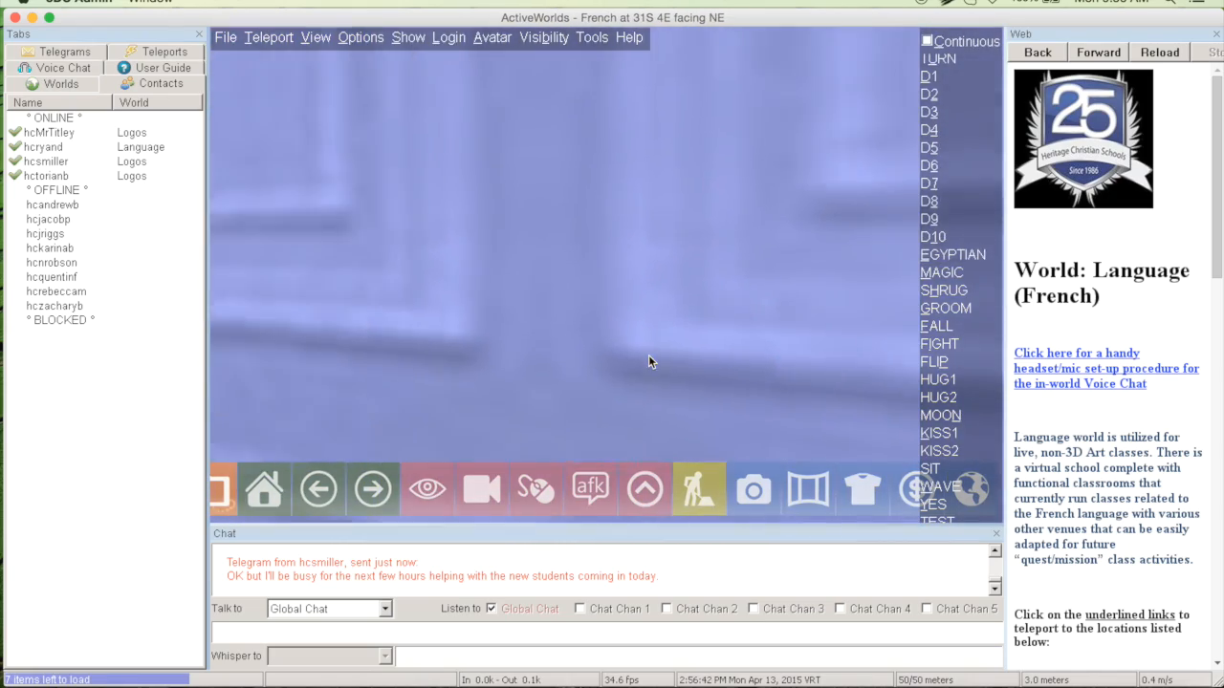
{"action": "key", "text": "Up"}
{"action": "key", "text": "Left"}
{"action": "key", "text": "Up"}
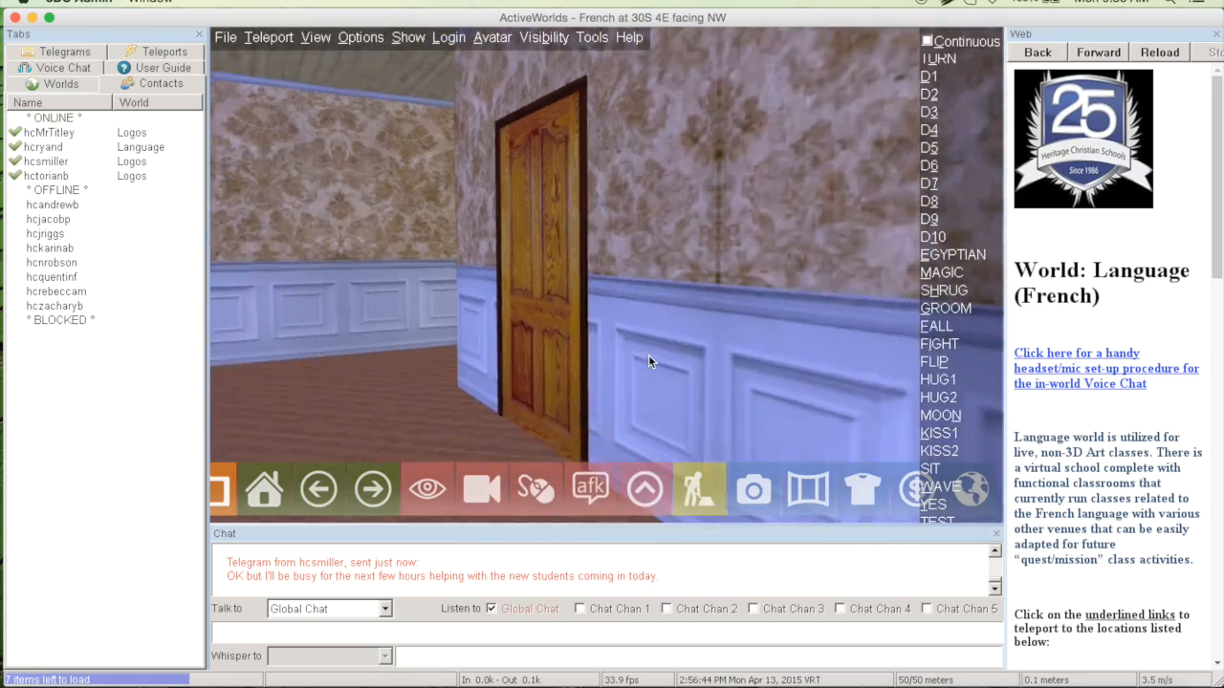
{"action": "key", "text": "Right"}
{"action": "key", "text": "Up"}
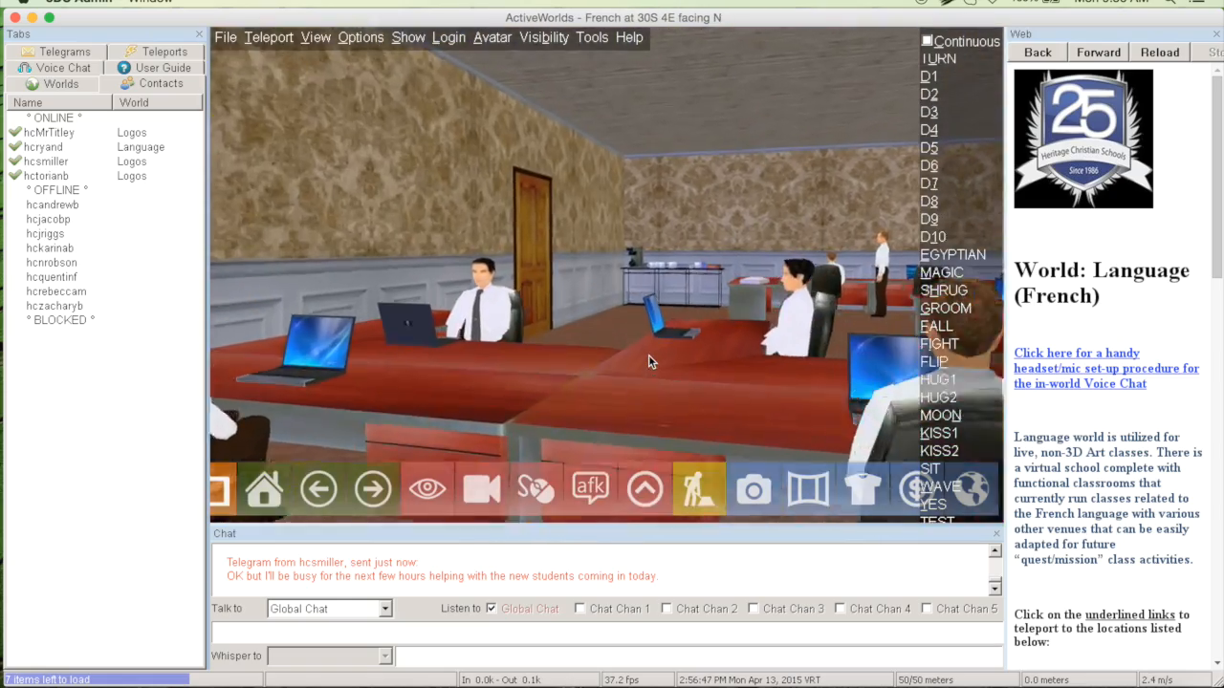
{"action": "key", "text": "Right"}
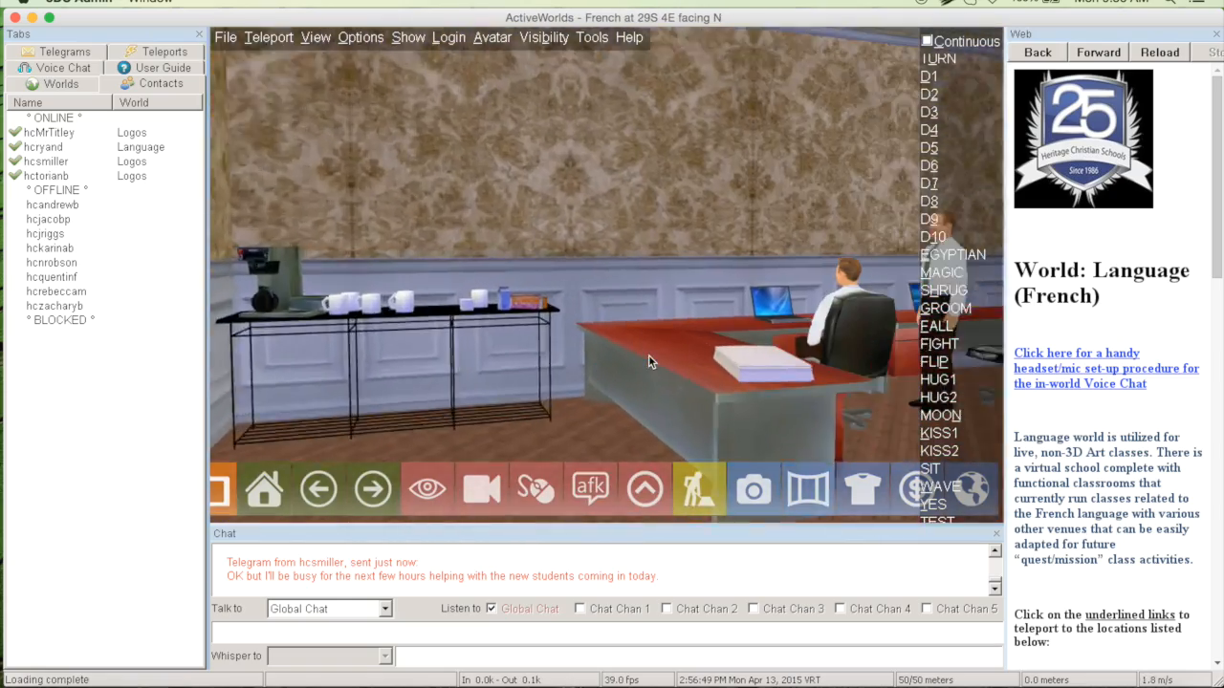
{"action": "key", "text": "Right"}
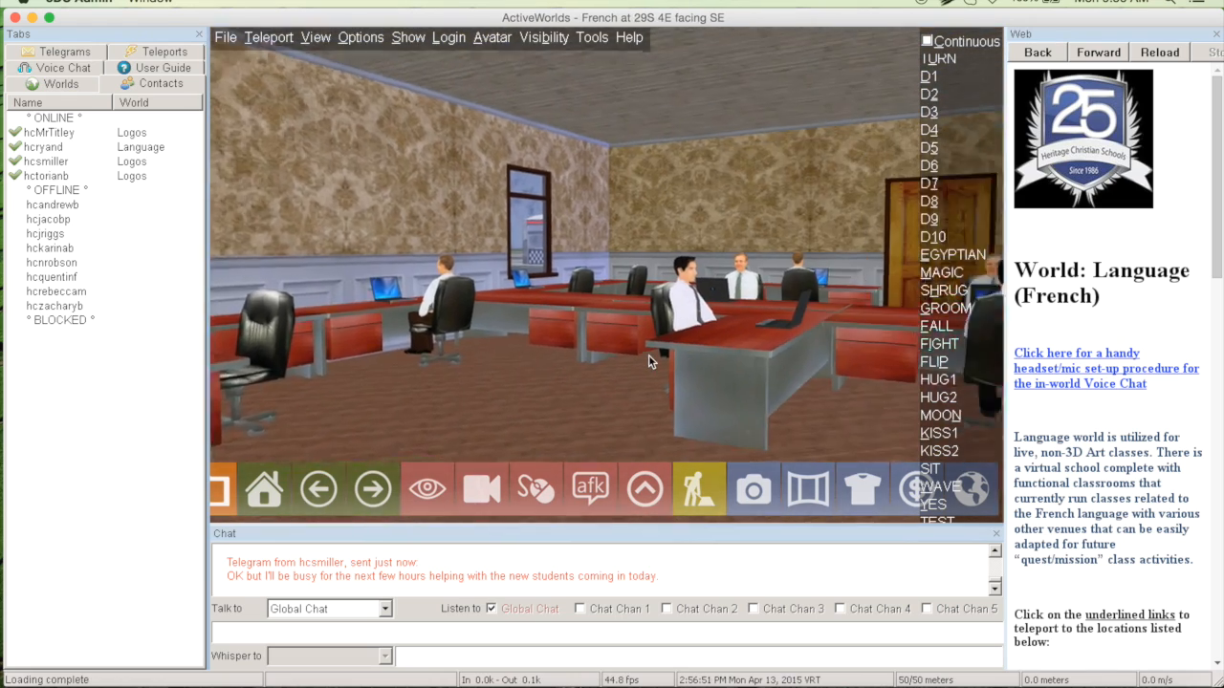
{"action": "key", "text": "Up"}
{"action": "key", "text": "Page_Up"}
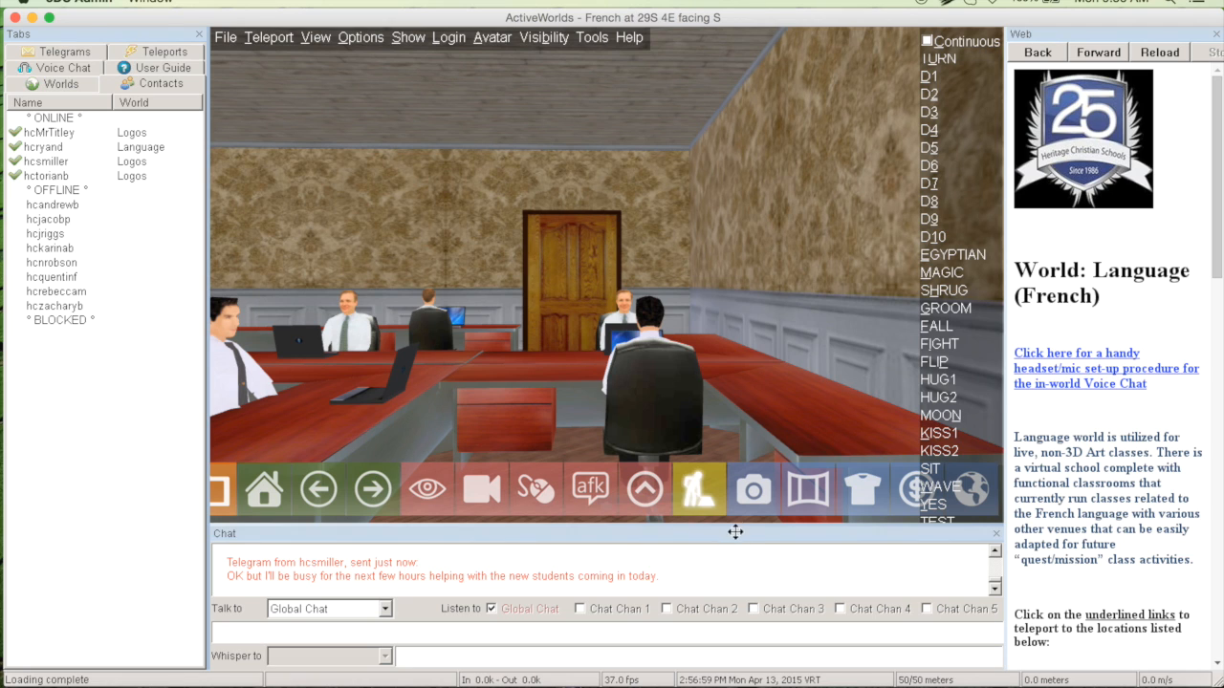
Reveal the hidden objects in the main offices and inspect the name command of the snack01 object near the ceiling corner
{"action": "left_click", "coordinate": [694, 493]}
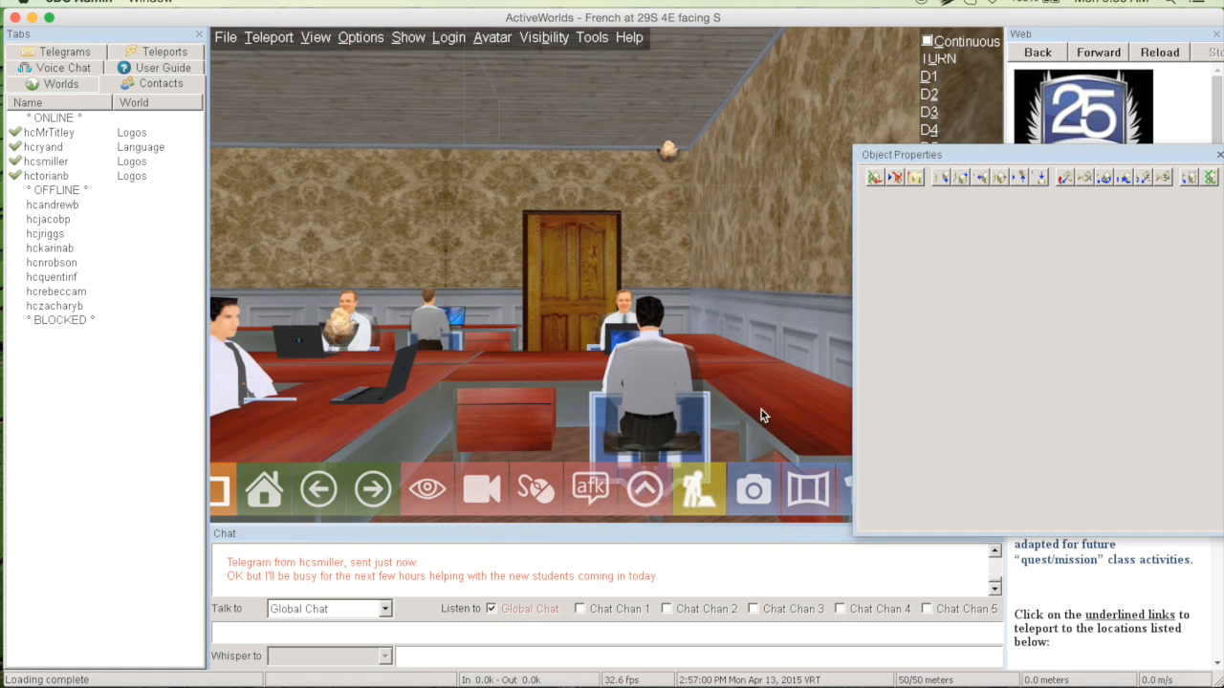
{"action": "left_click", "coordinate": [1217, 151]}
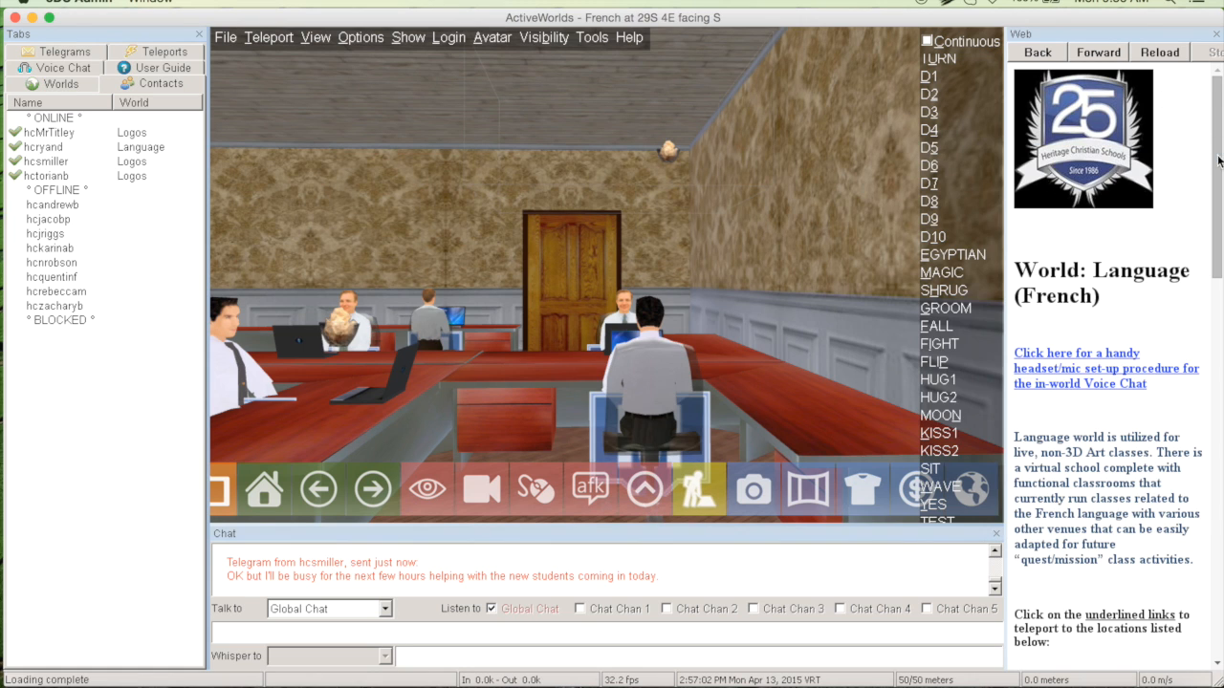
{"action": "left_click", "coordinate": [441, 266]}
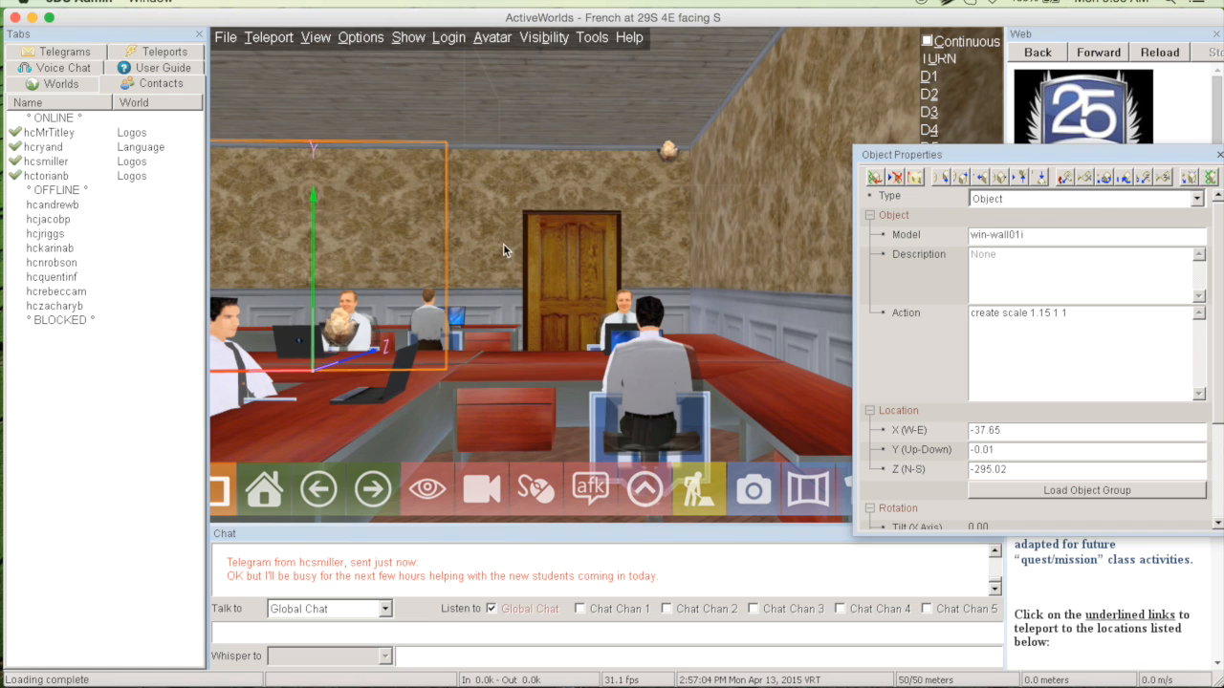
{"action": "left_click", "coordinate": [671, 153]}
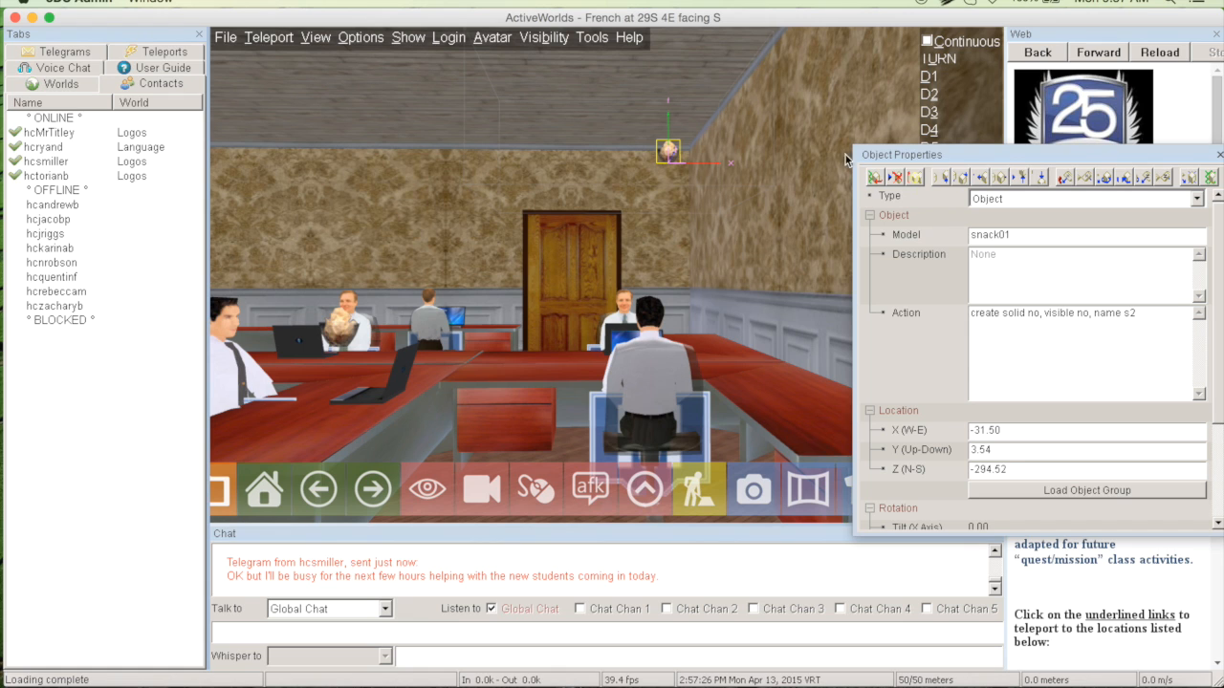
Inspect the name command of the hidden snack01 object in front of the seated man, and leave object editing
{"action": "left_click", "coordinate": [673, 239]}
{"action": "right_click", "coordinate": [419, 254]}
{"action": "right_click", "coordinate": [345, 331]}
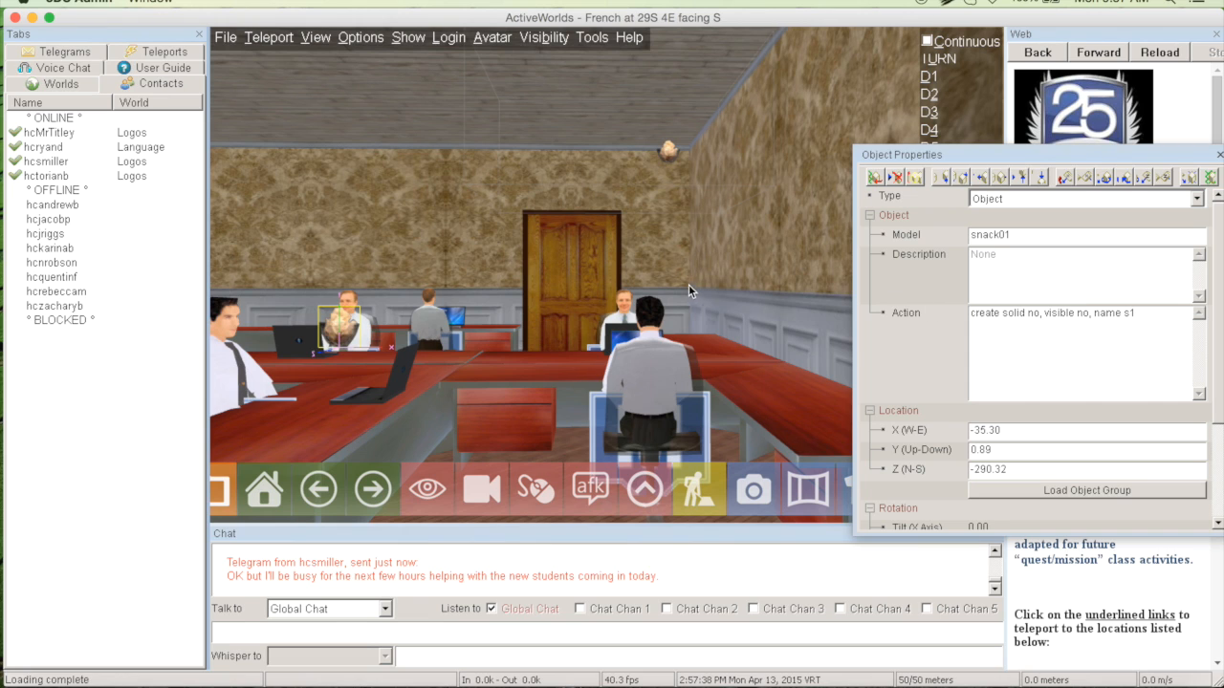
{"action": "left_click", "coordinate": [677, 215]}
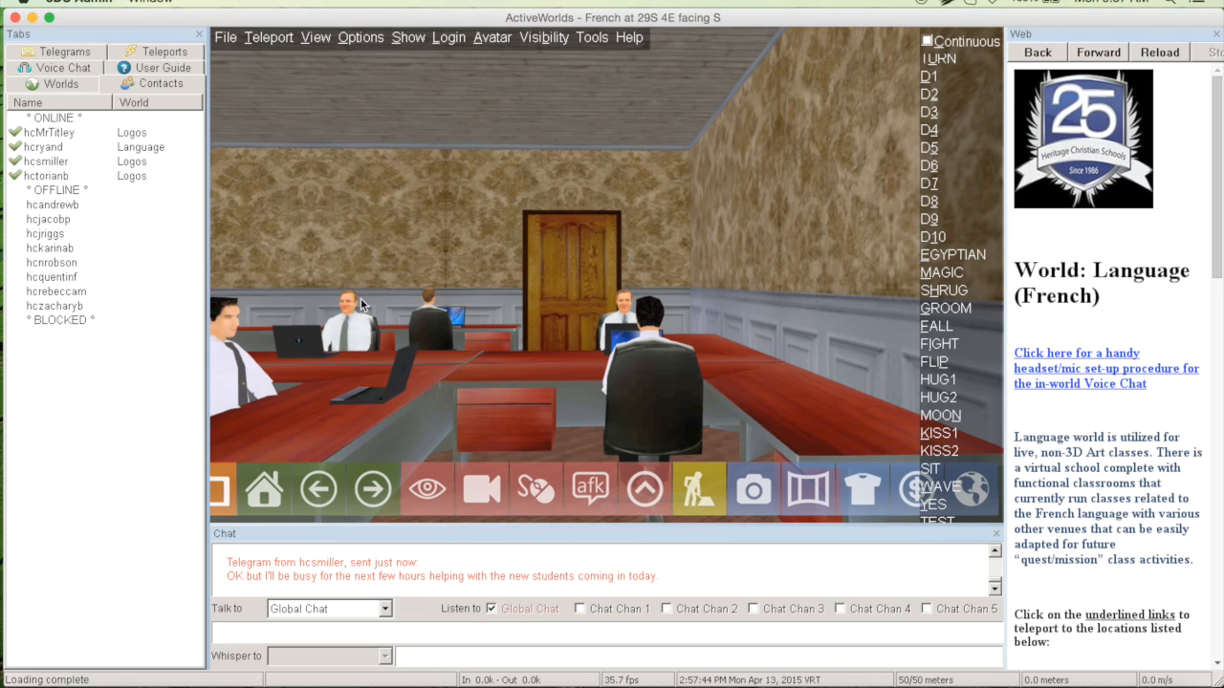
Walk out of the main offices and back toward the room with the staircase and laptop desks
{"action": "key", "text": "Right"}
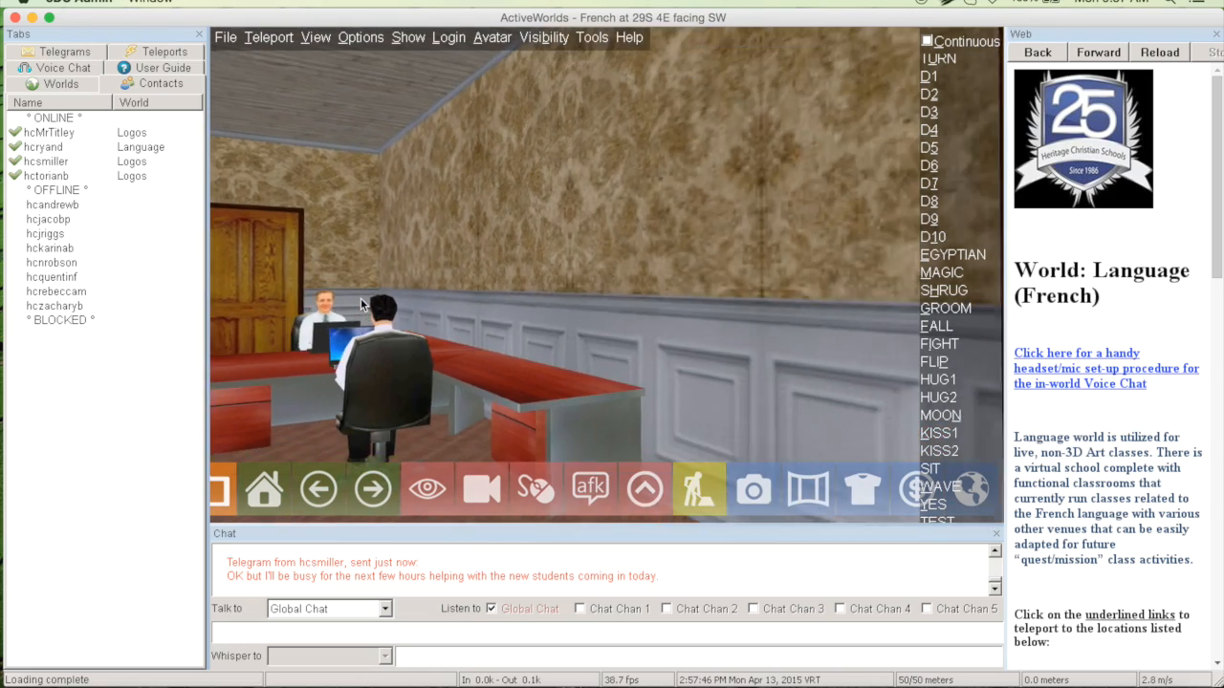
{"action": "key", "text": "Up"}
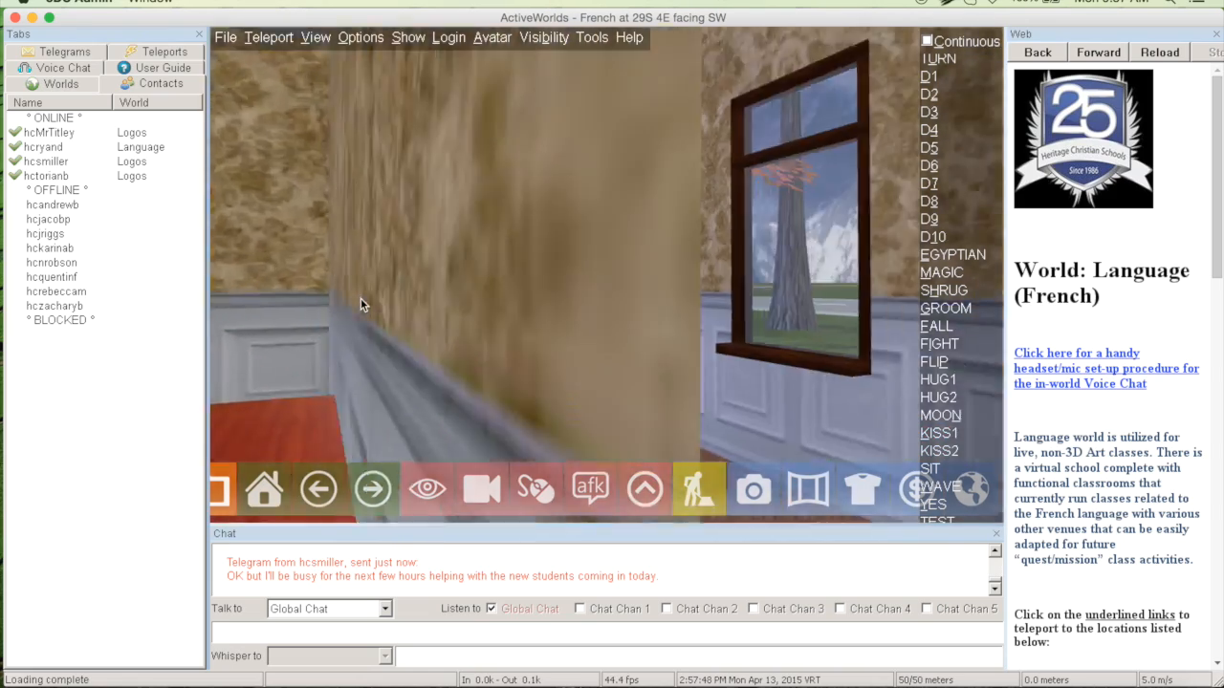
{"action": "key", "text": "Left"}
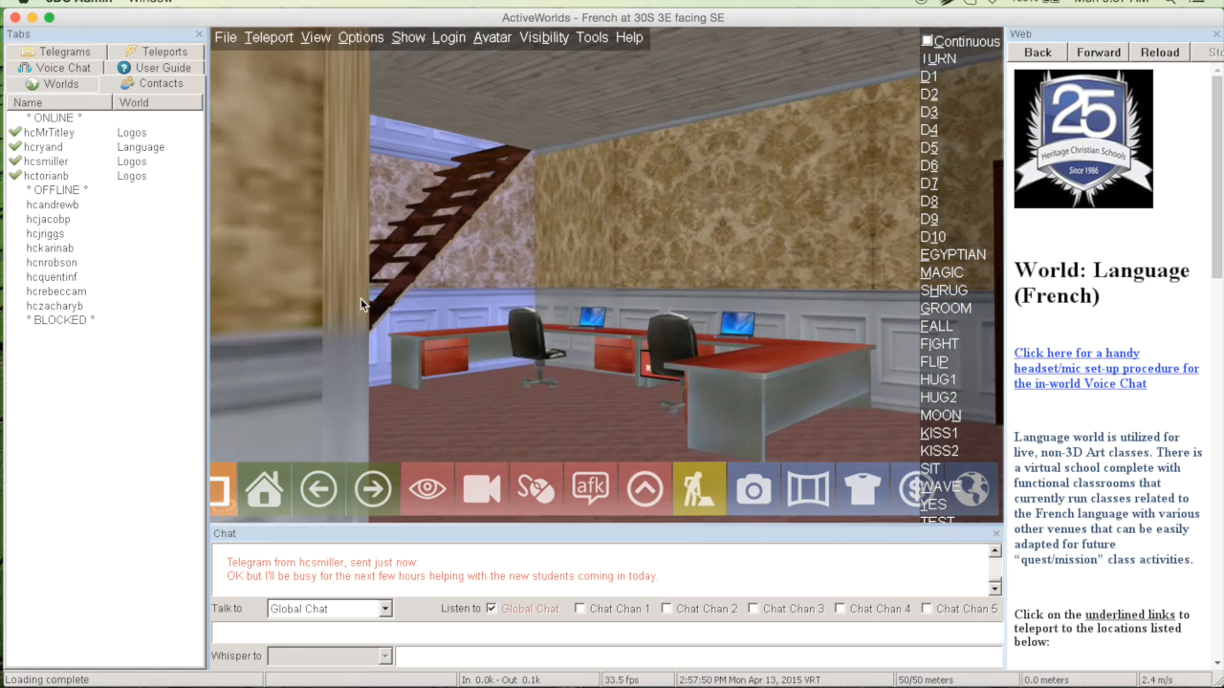